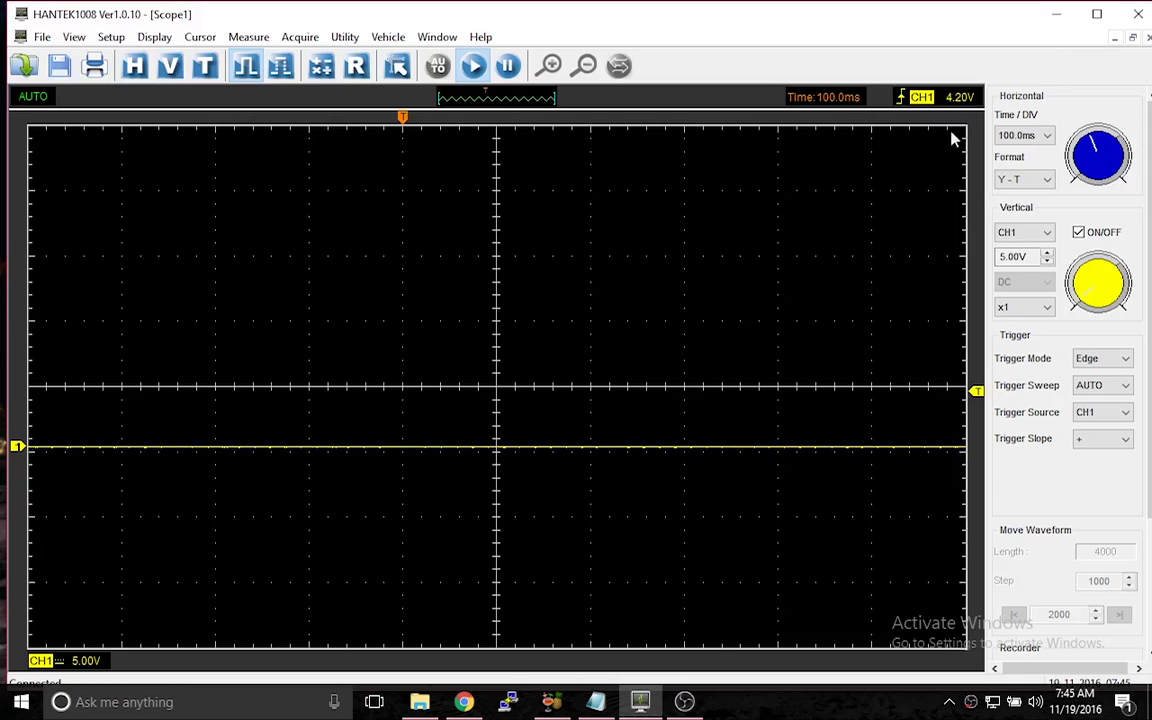
# - Maximize the HANTEK1008 window so the 100 ms/div CH1 trace fills the screen
pyautogui.doubleClick(987, 13)
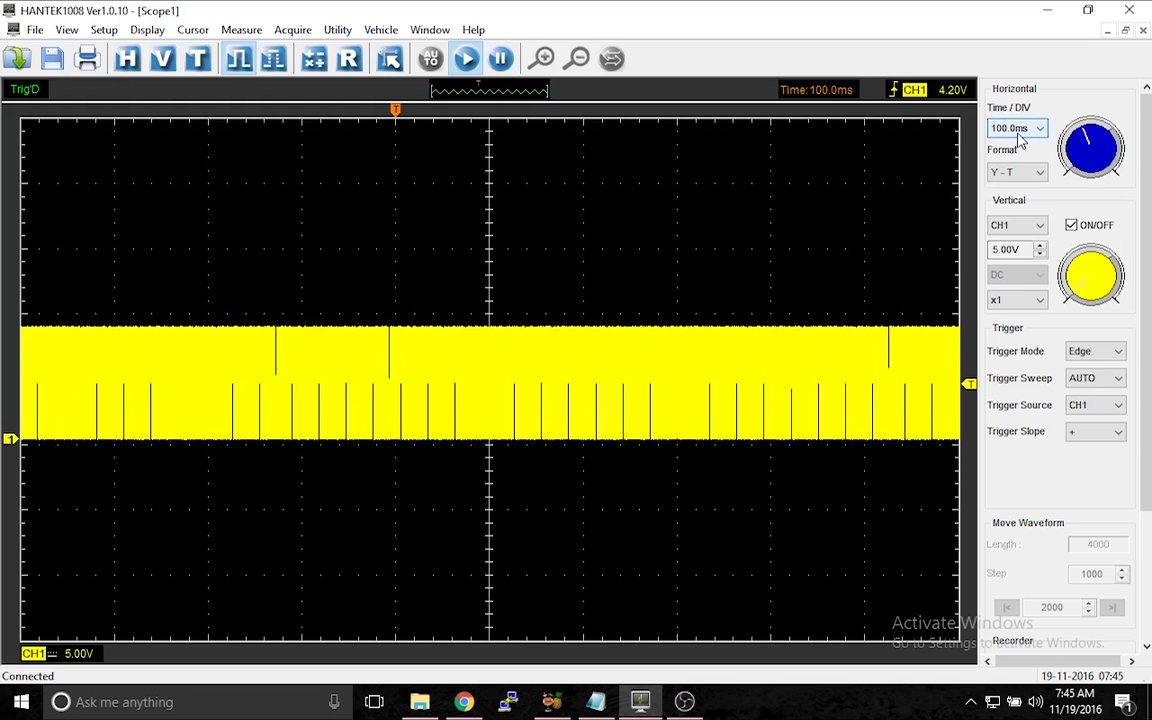
# - Set the timebase to 1.000 ms/div and shift the trigger position left of center
pyautogui.click(1015, 133)
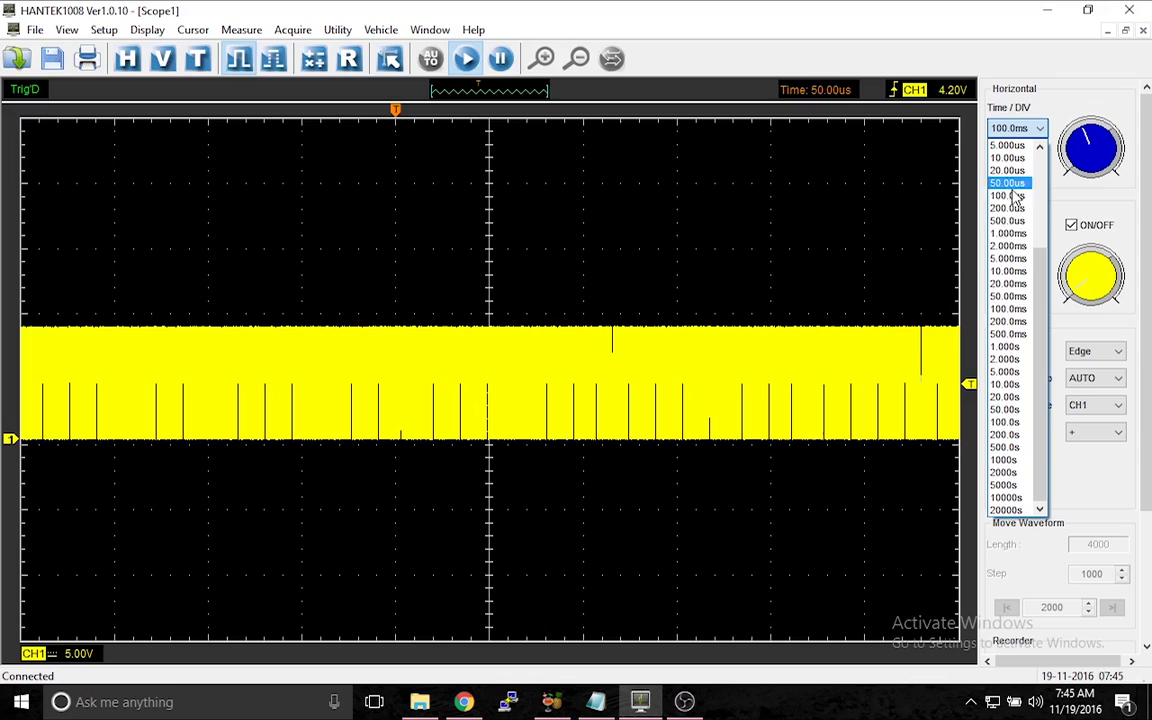
pyautogui.click(1013, 236)
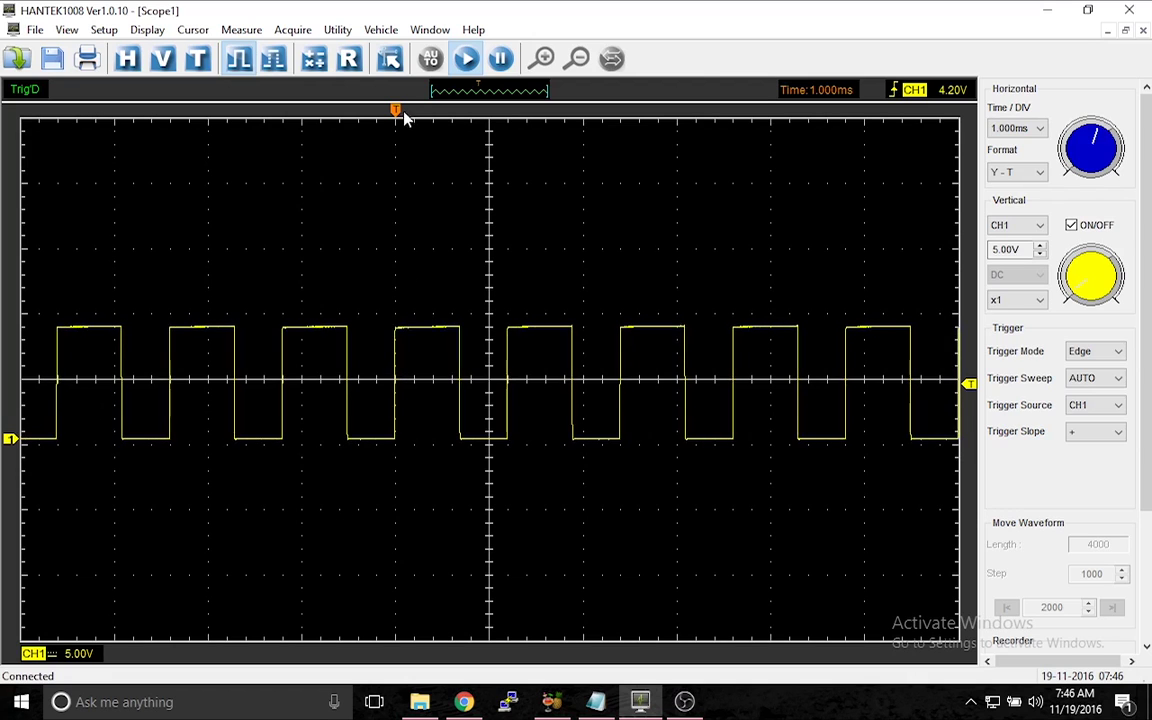
pyautogui.moveTo(395, 108)
pyautogui.mouseDown()
pyautogui.moveTo(542, 108)
pyautogui.moveTo(311, 108)
pyautogui.mouseUp()
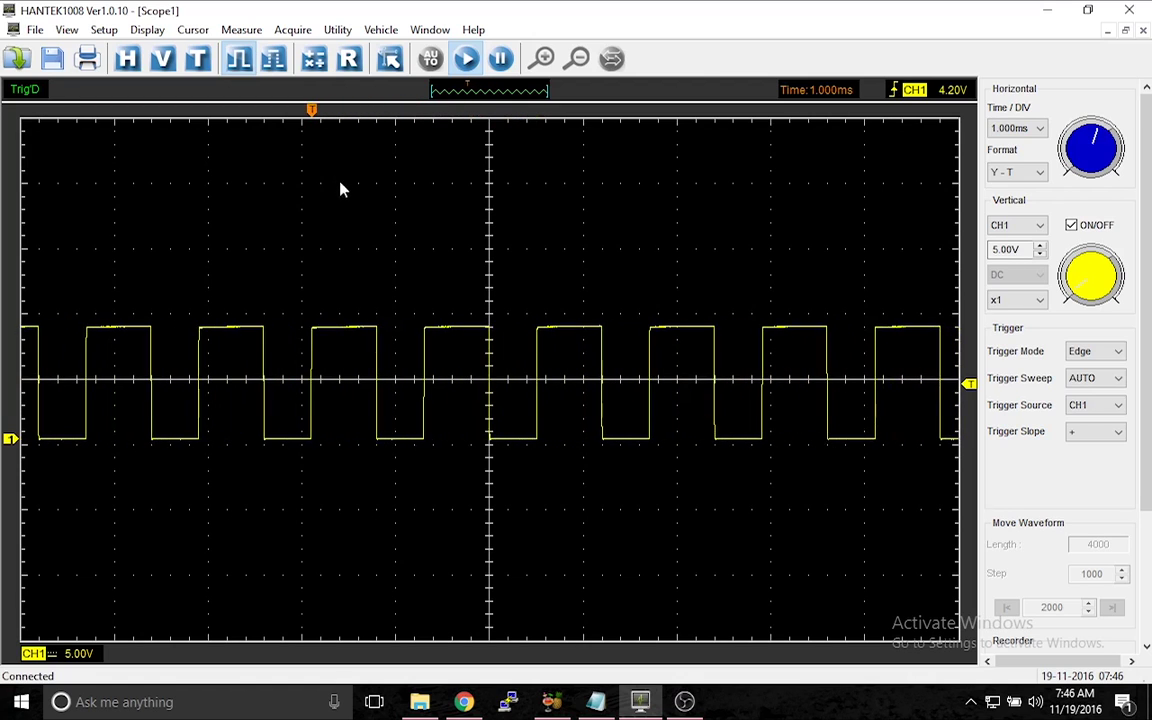
# - Trigger on the falling edge, try 100.0 us then 50.00 us/div, and move the trigger right
pyautogui.click(1097, 438)
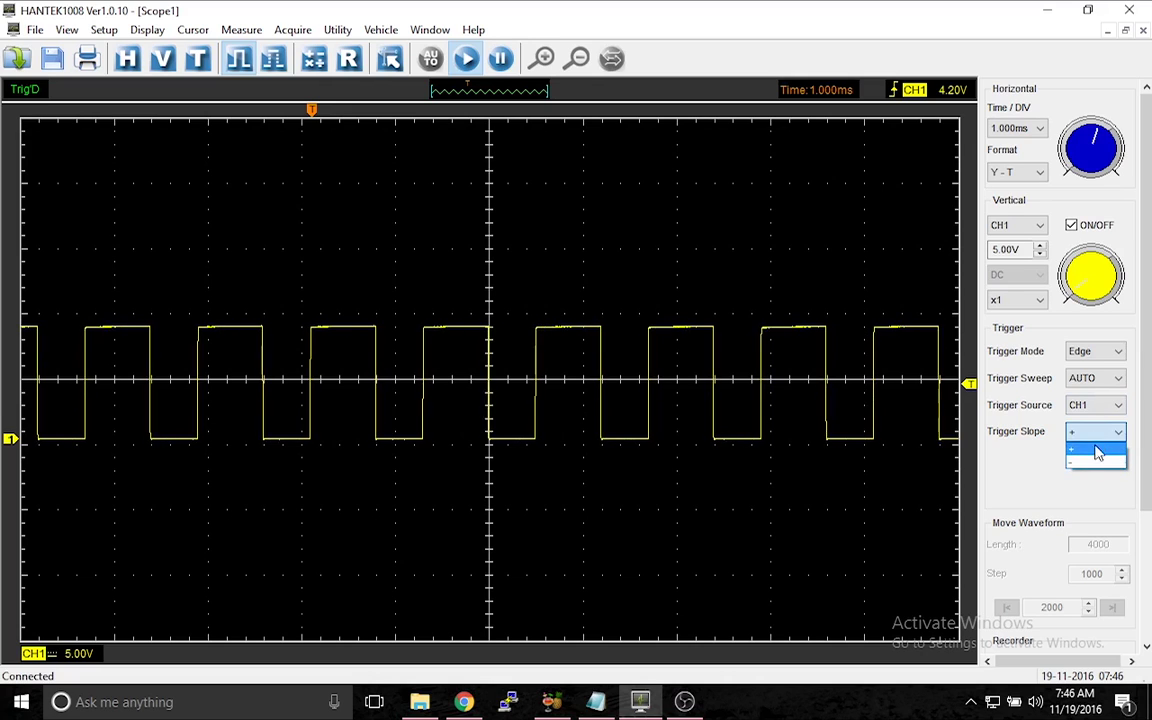
pyautogui.click(1093, 465)
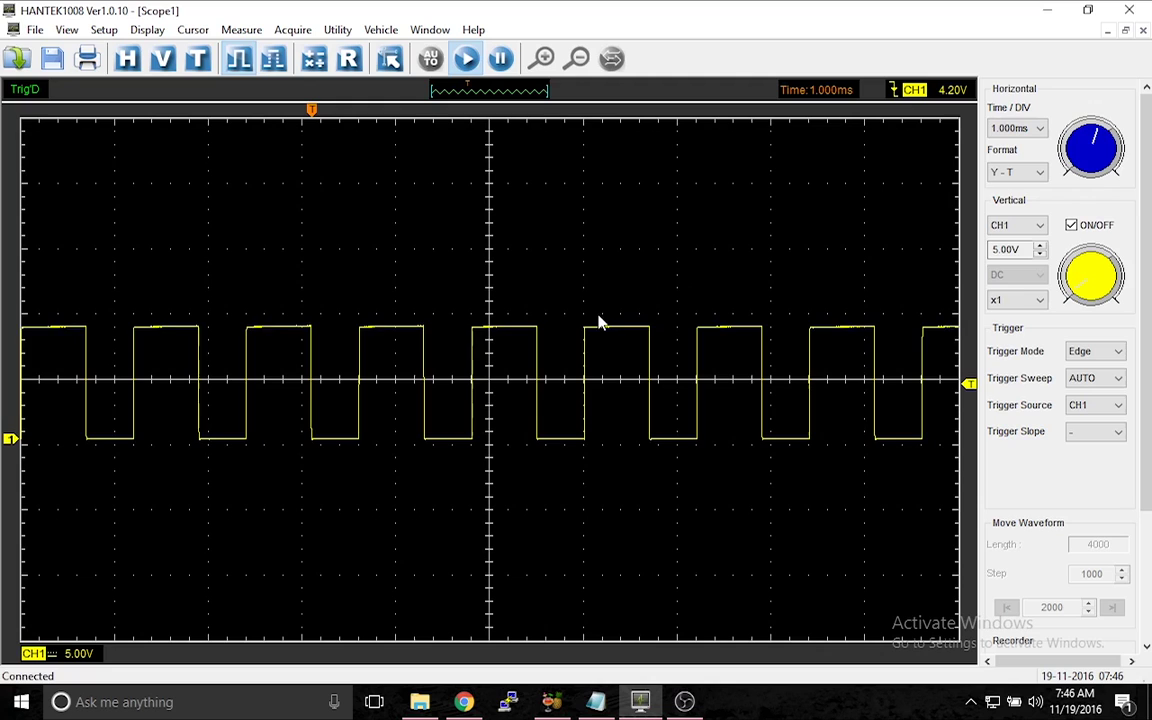
pyautogui.click(1038, 128)
pyautogui.scroll(-4, 1030, 193)
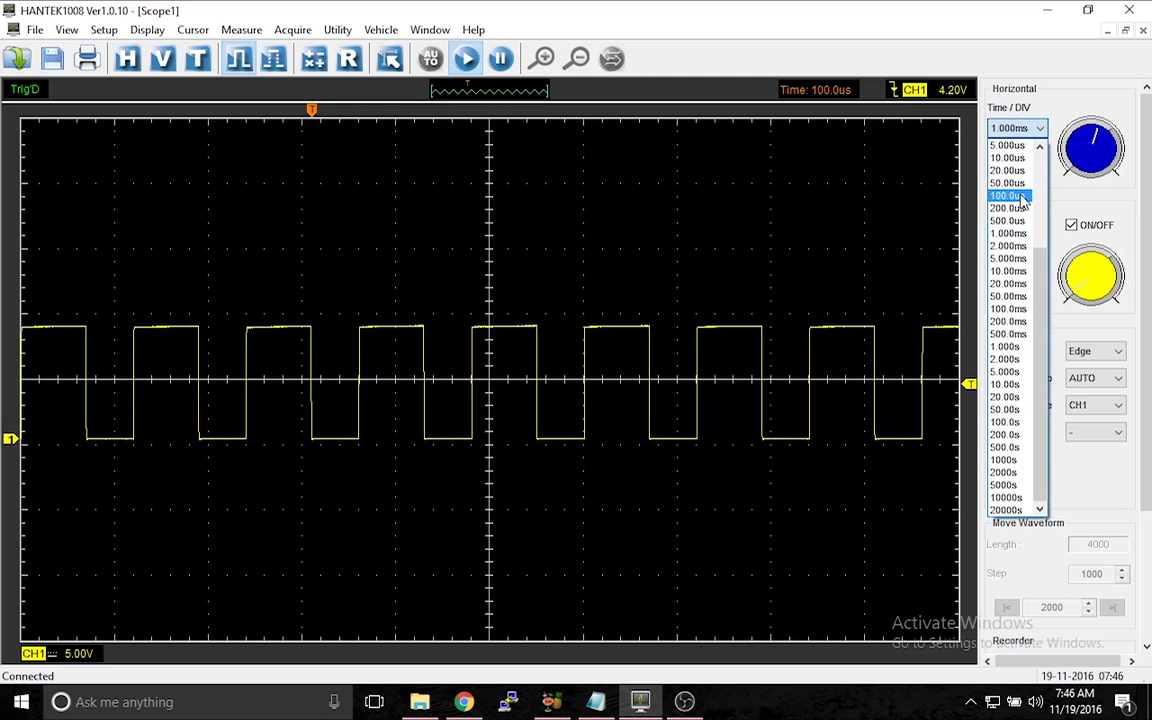
pyautogui.click(1026, 196)
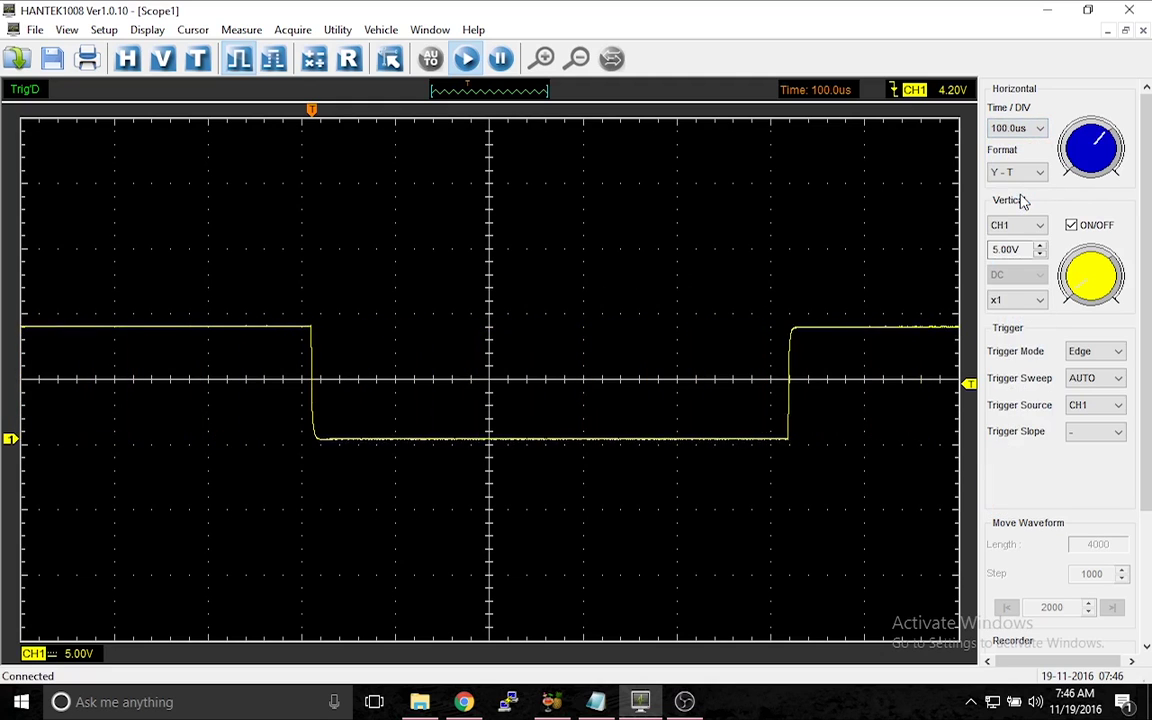
pyautogui.click(1028, 128)
pyautogui.scroll(-3, 1022, 178)
pyautogui.click(1019, 184)
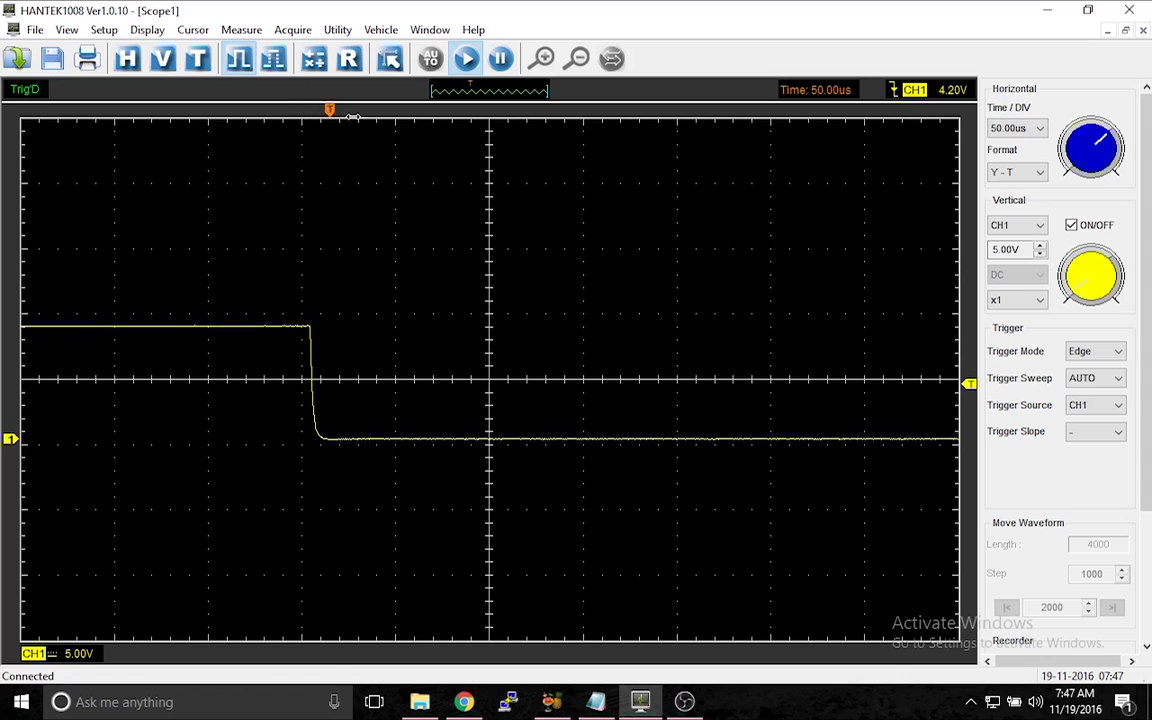
pyautogui.moveTo(619, 118); pyautogui.dragTo(714, 120)
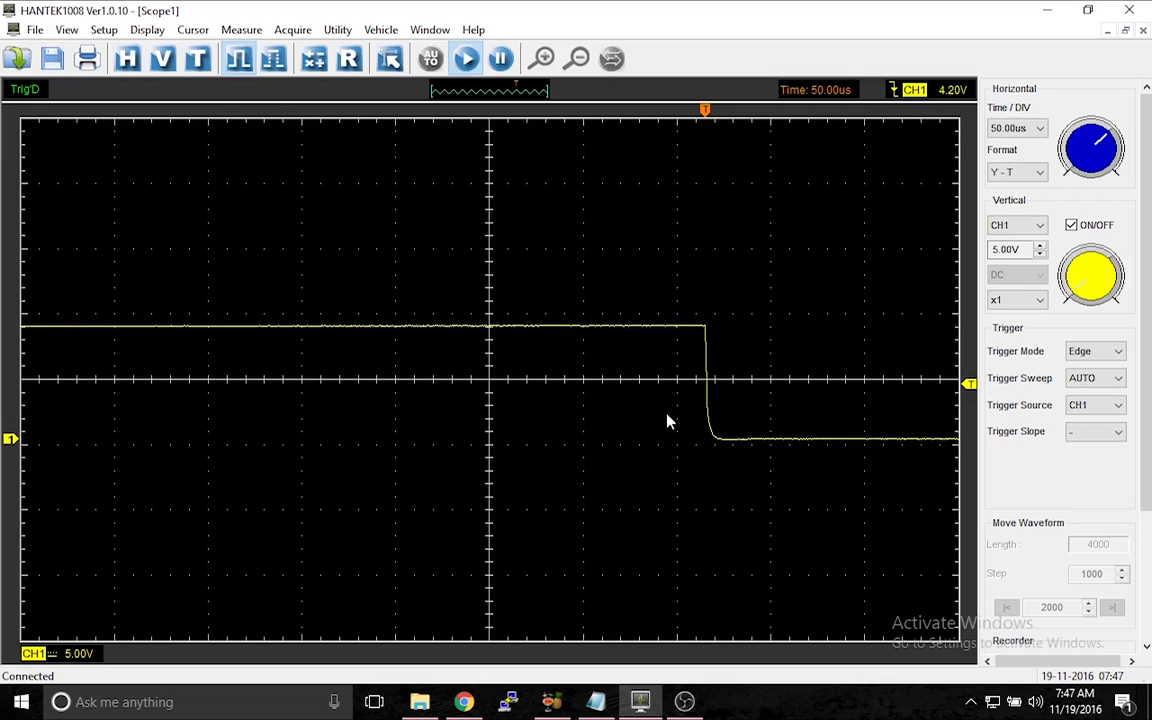
# - Return to rising-edge triggering at 1.000 ms/div with the trigger point back near center
pyautogui.click(1116, 436)
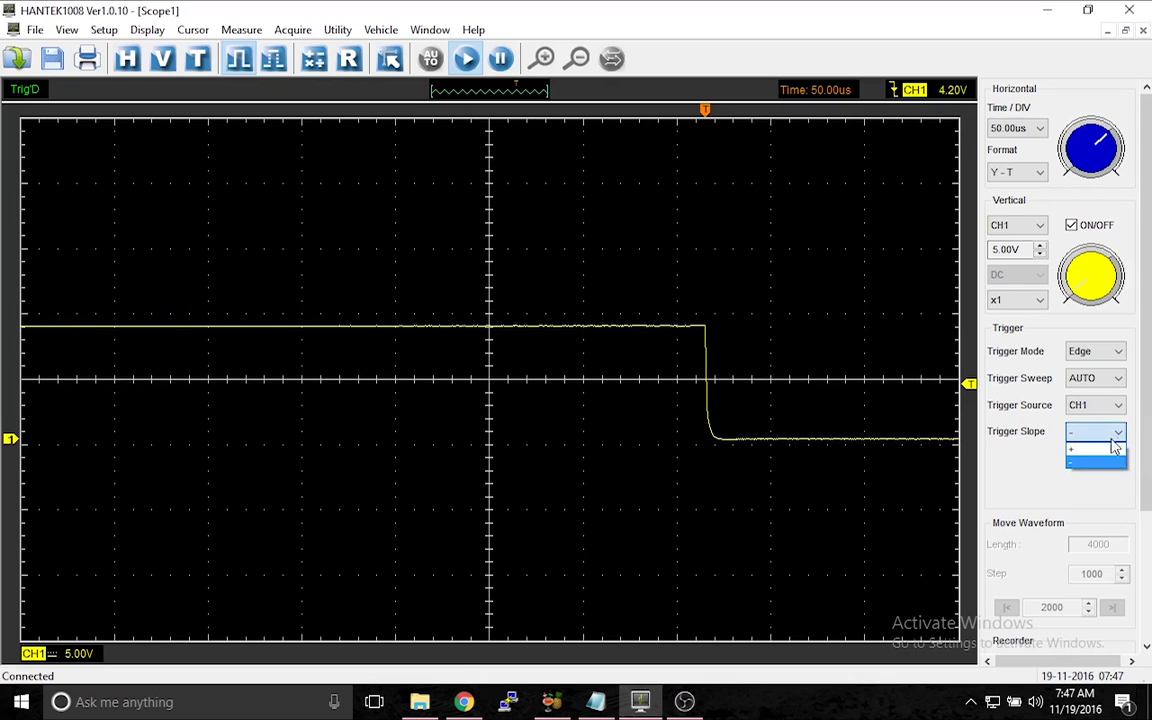
pyautogui.click(1108, 456)
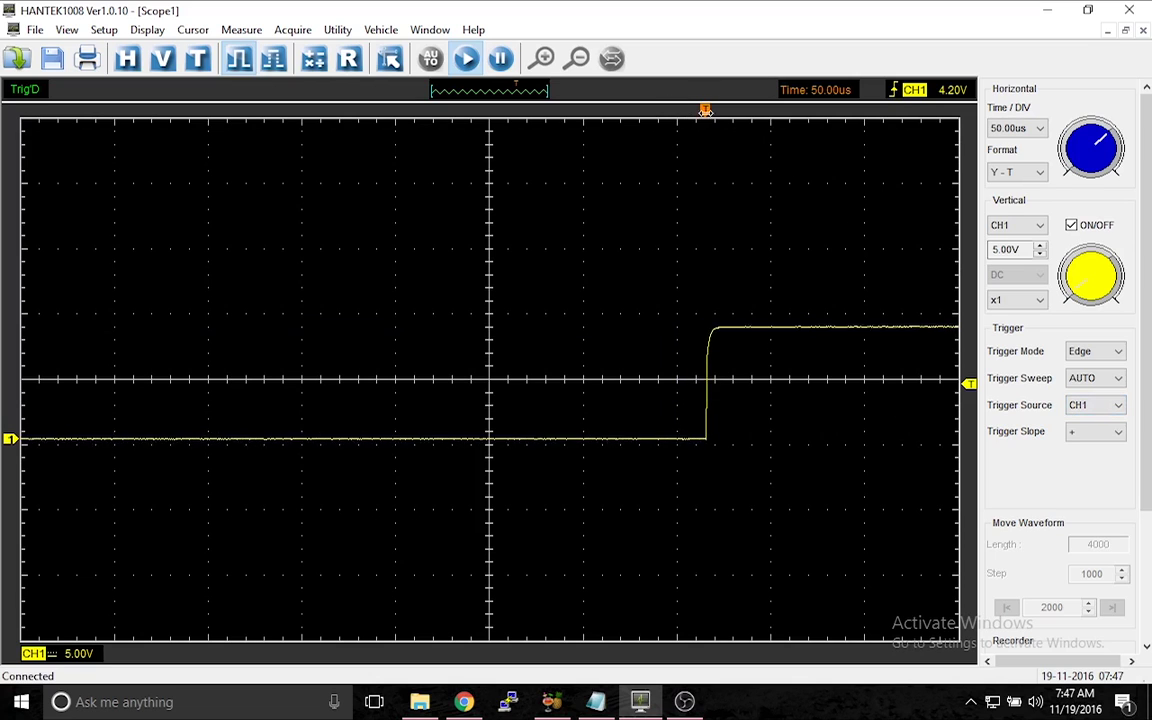
pyautogui.click(1020, 128)
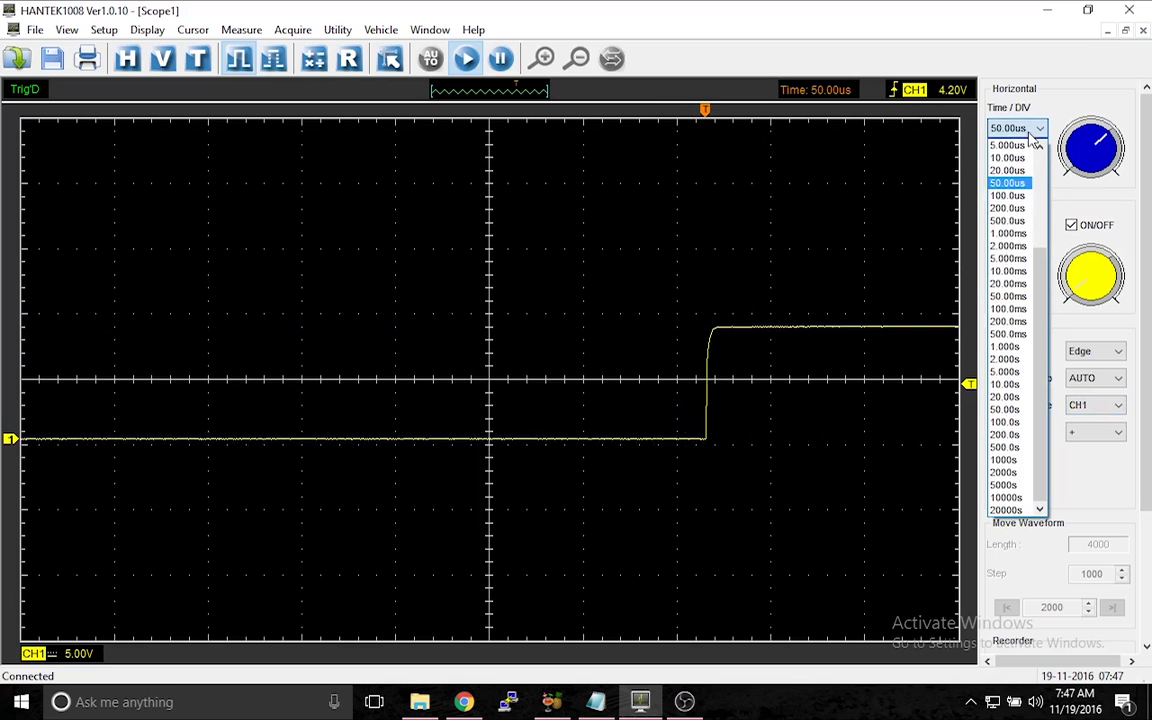
pyautogui.click(1008, 233)
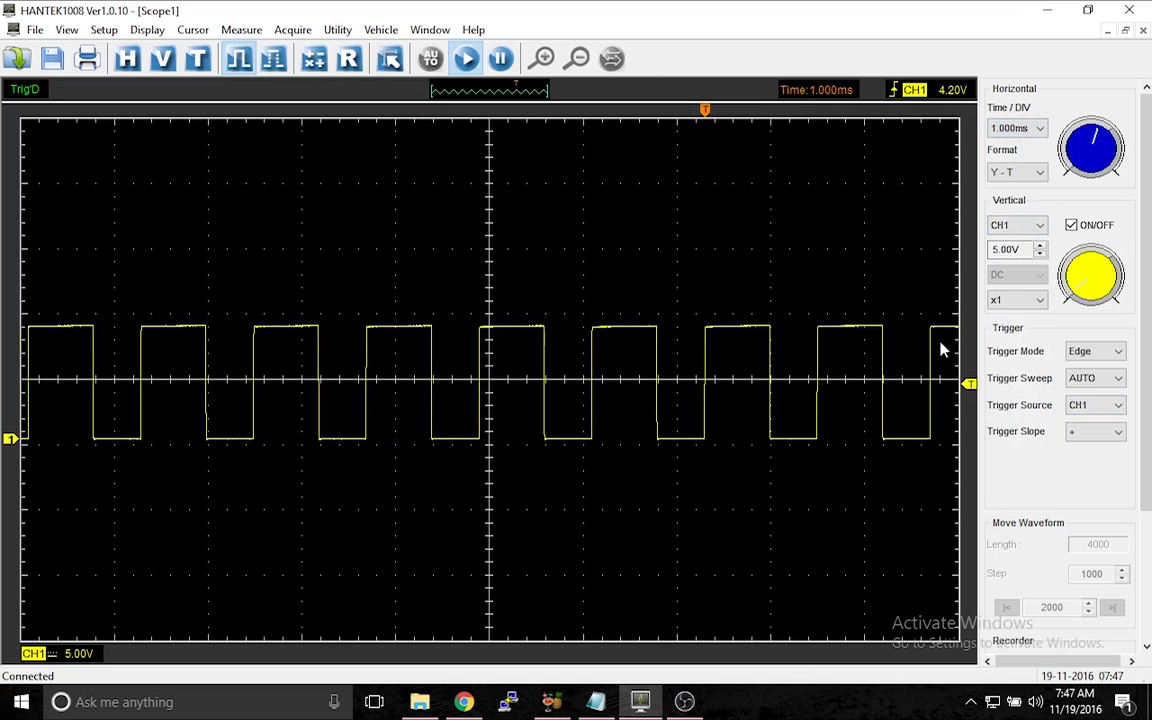
pyautogui.moveTo(706, 109); pyautogui.dragTo(396, 109)
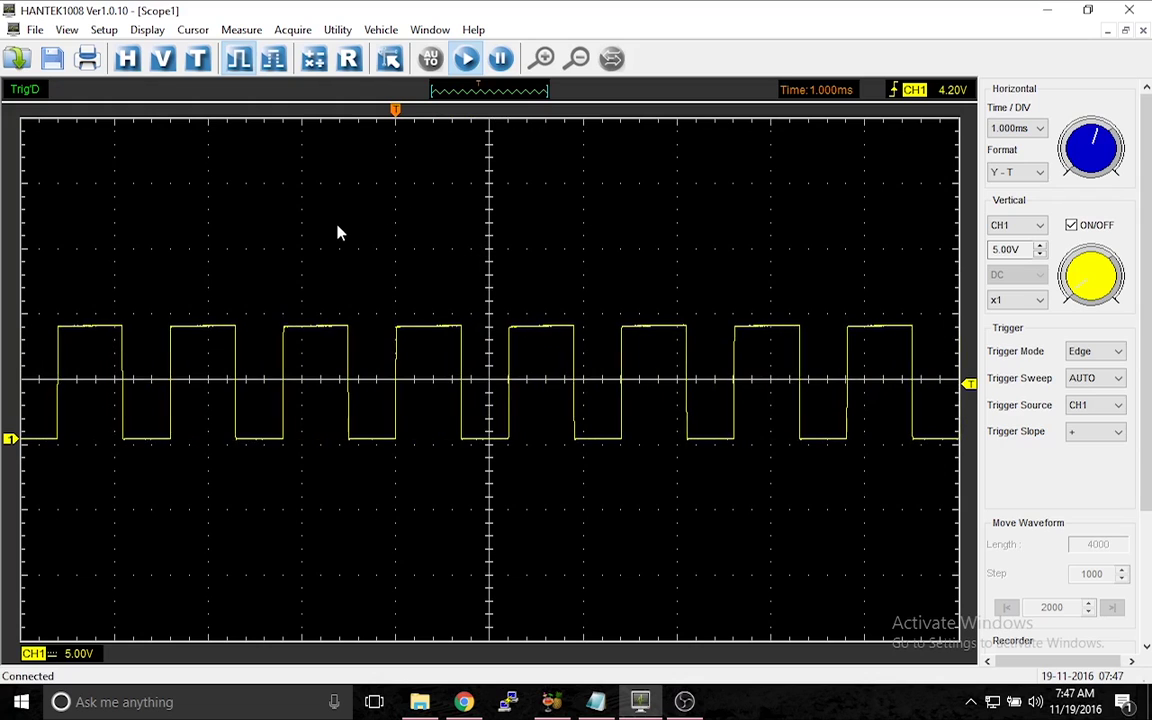
# - Set the cursor type to Cross and place the crosshair on the CH1 square wave
pyautogui.click(195, 30)
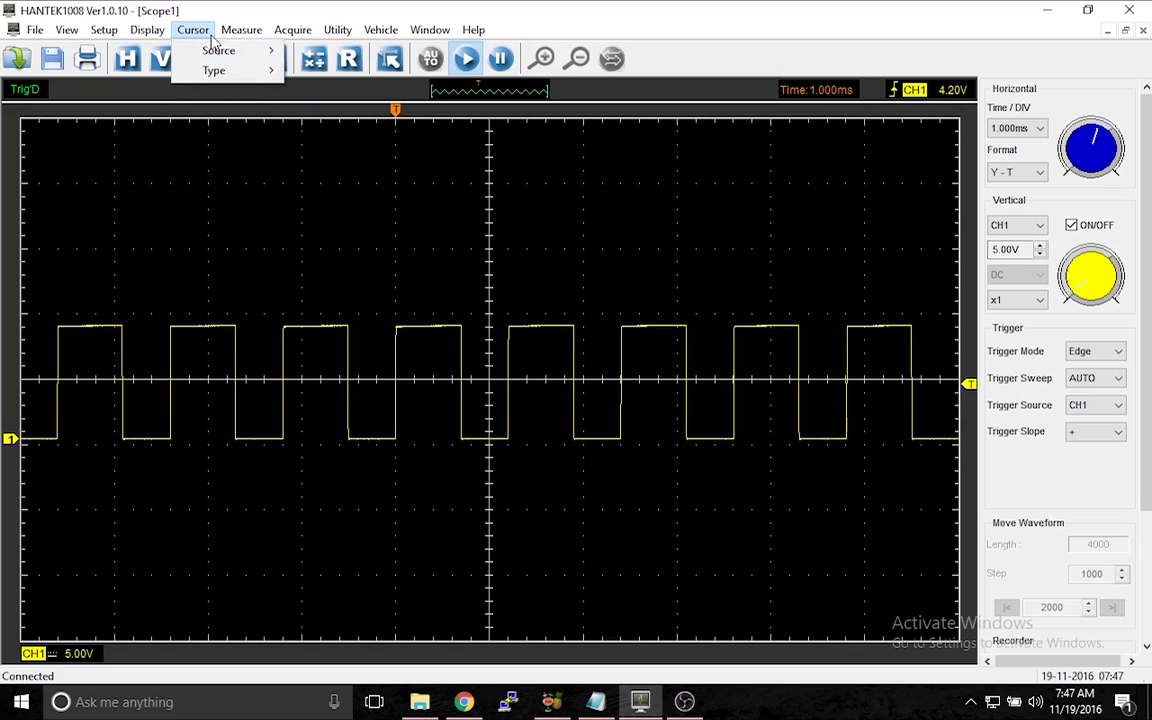
pyautogui.moveTo(210, 52)
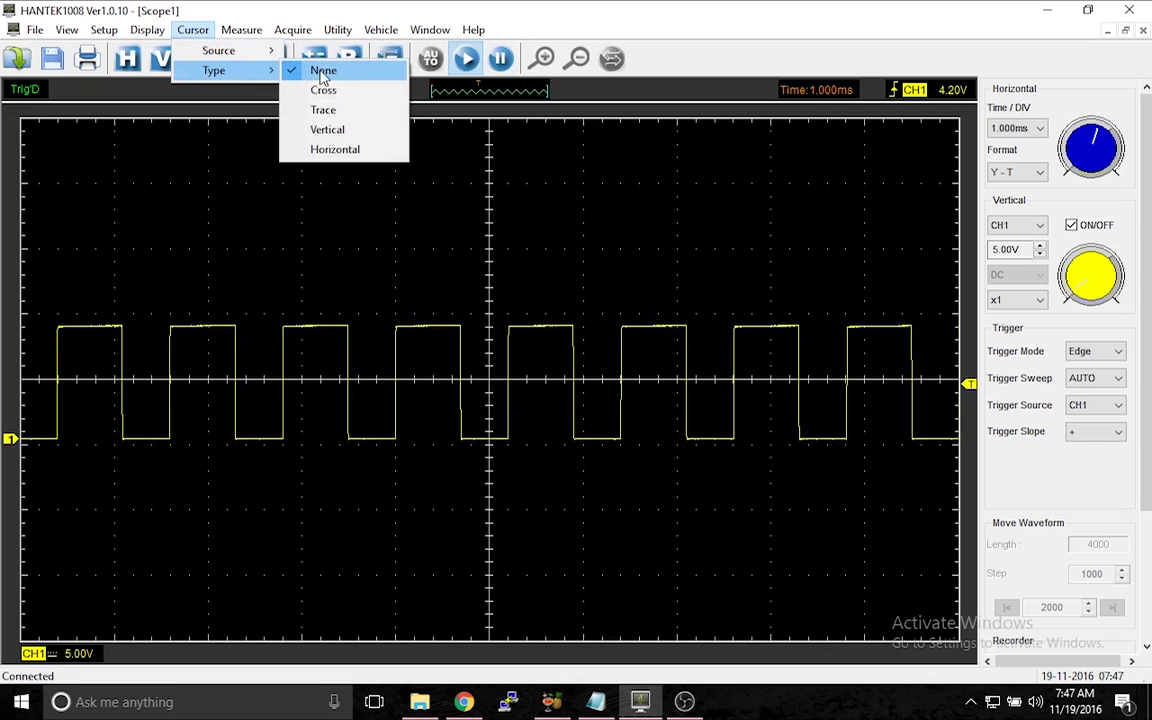
pyautogui.click(334, 90)
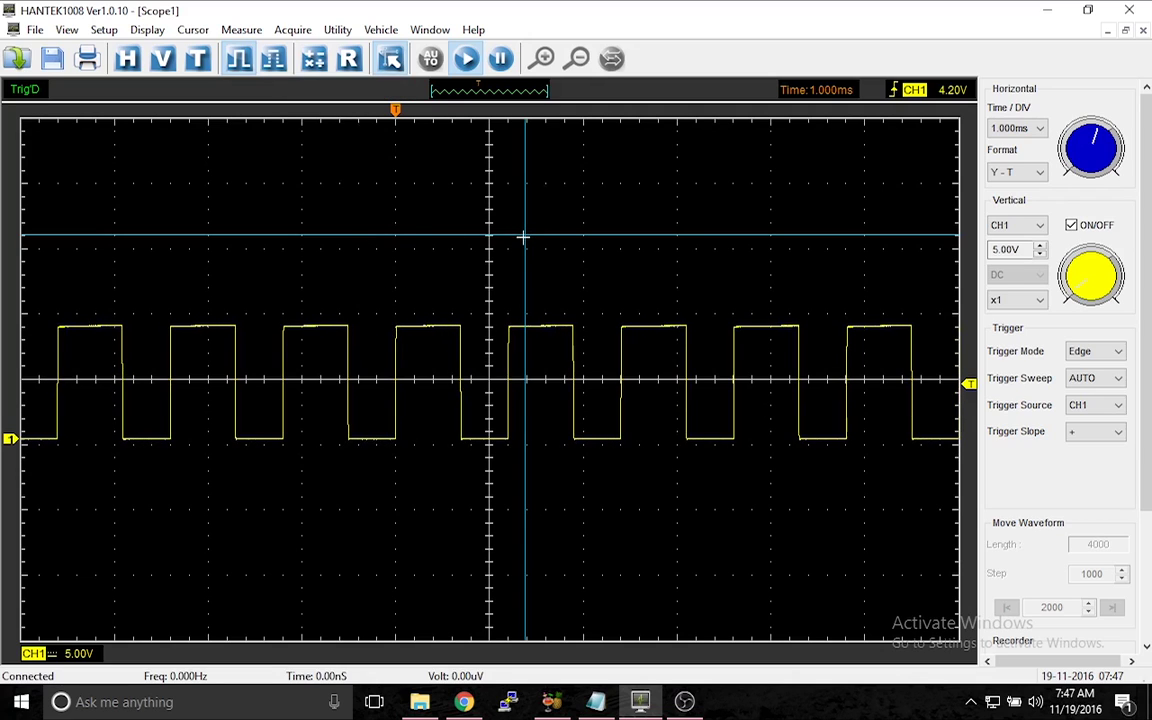
pyautogui.click(398, 290)
pyautogui.click(300, 294)
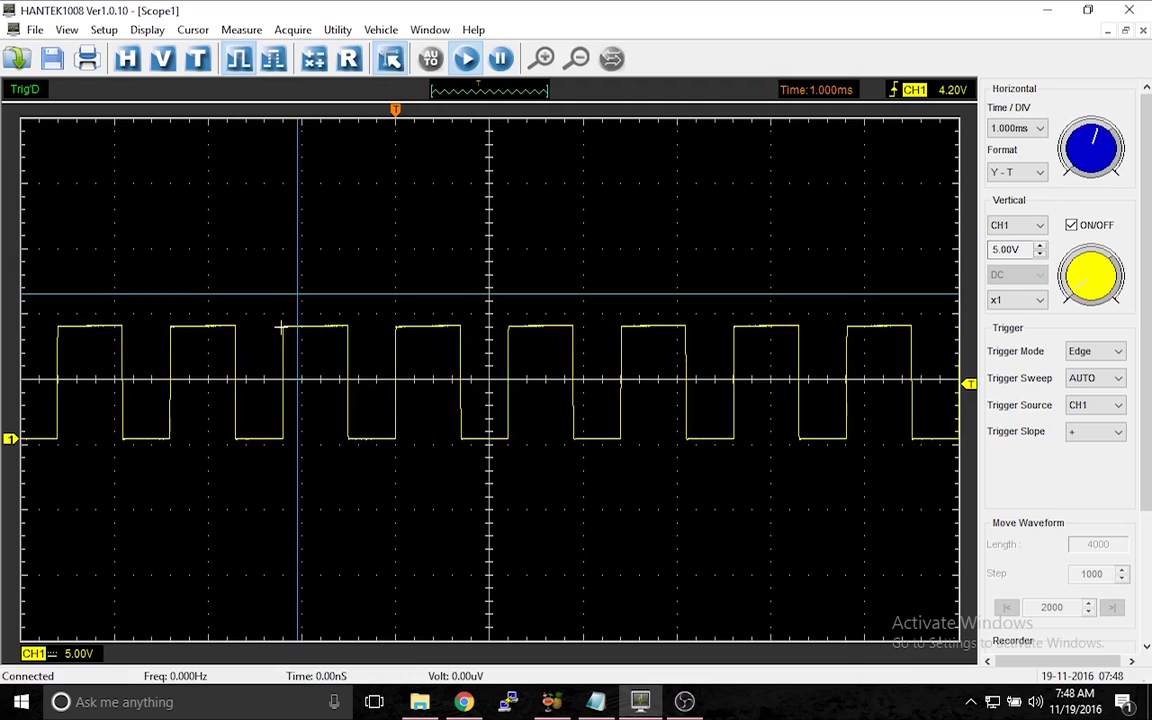
# - Move the cross cursor to a rising edge's top, reading 826.2 Hz, 1.21 ms and 8.48 V
pyautogui.click(282, 327)
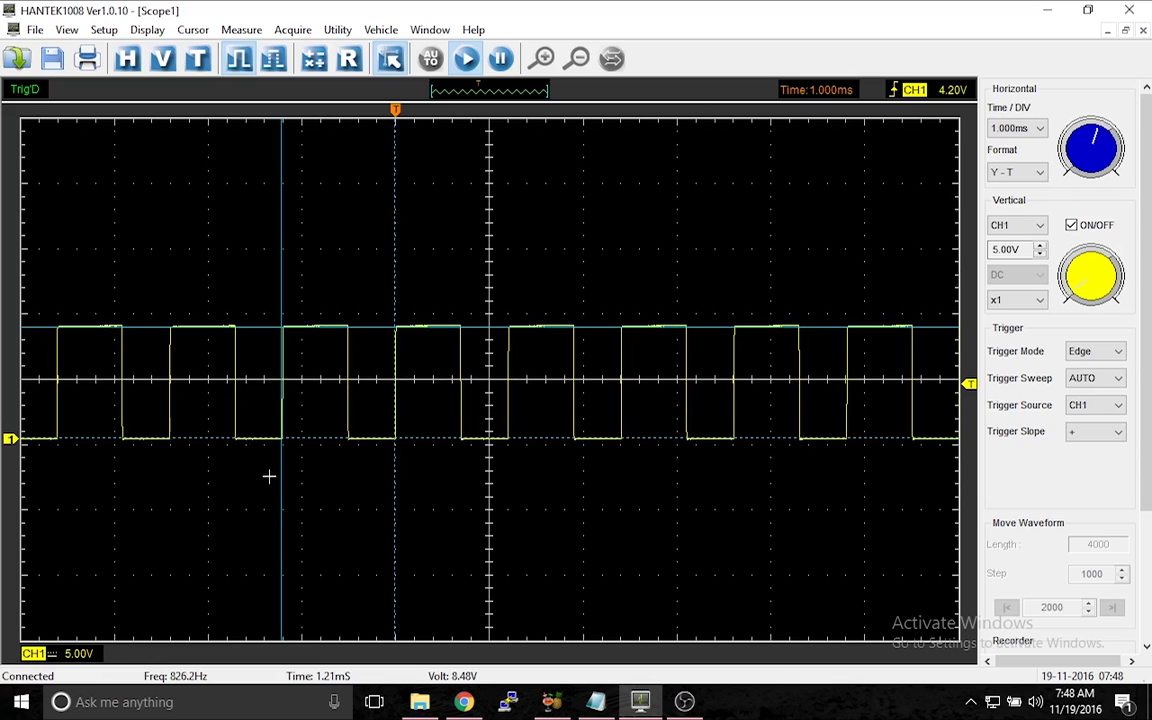
pyautogui.click(503, 59)
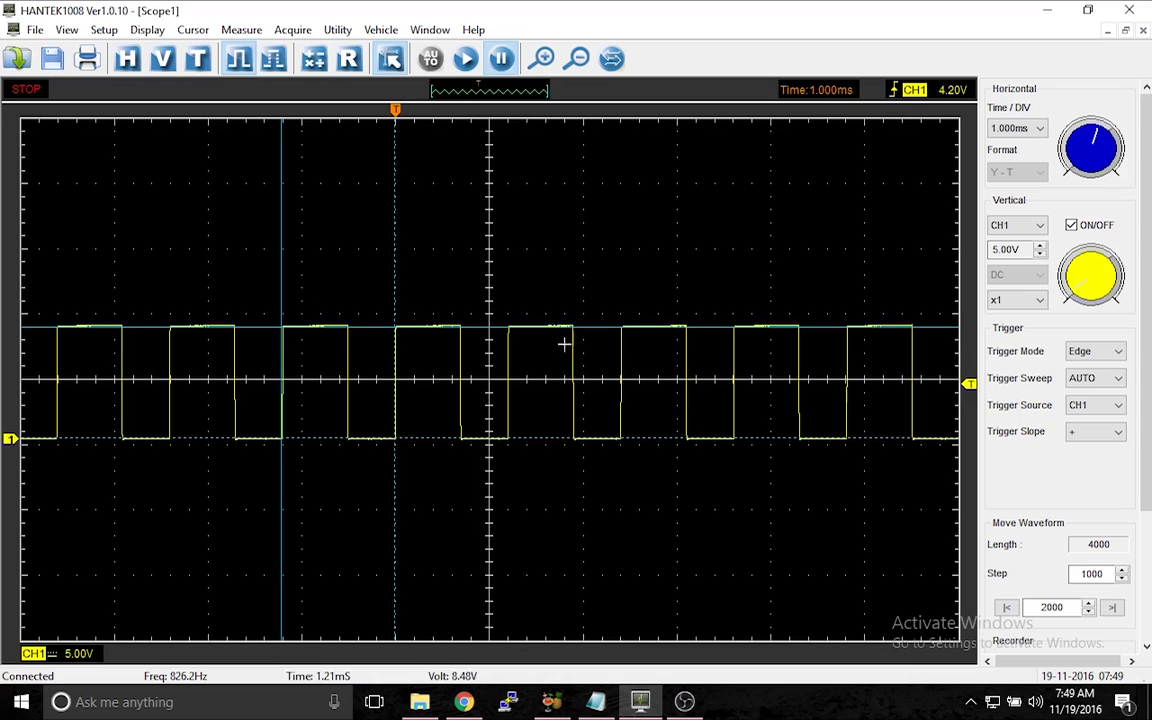
pyautogui.click(470, 62)
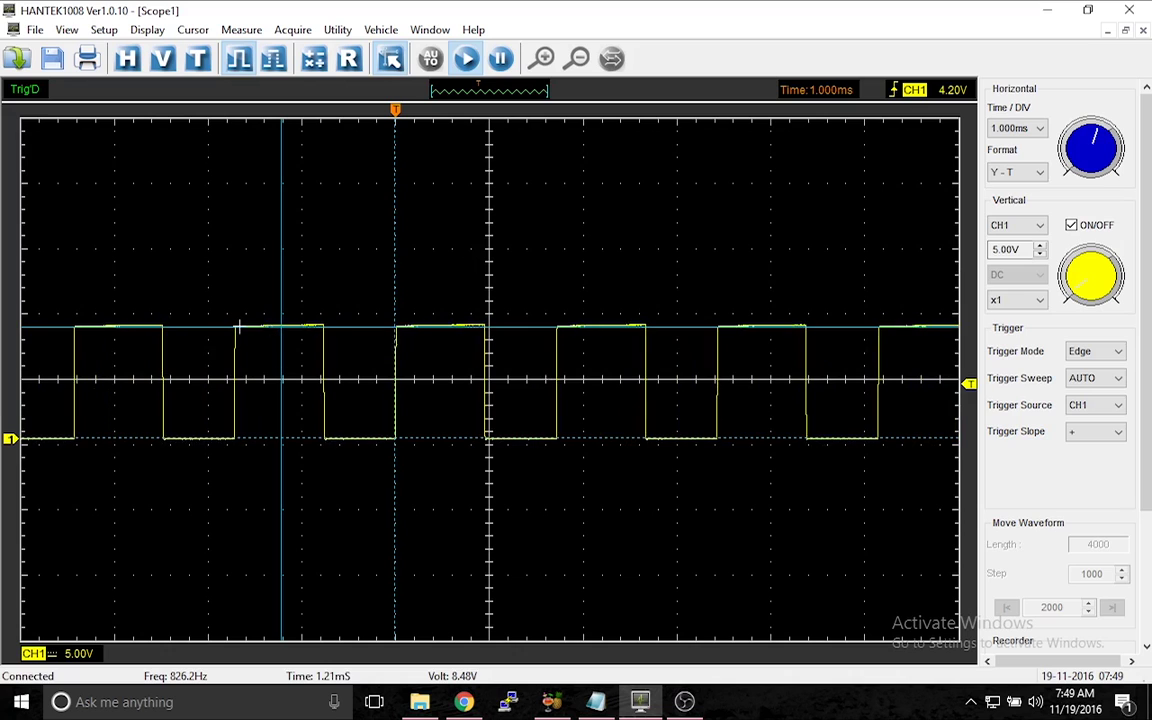
# - Drag the vertical cursor line so the readouts show 581.6 Hz, 1.72 ms and 8.41 V
pyautogui.click(237, 327)
pyautogui.moveTo(237, 327); pyautogui.dragTo(395, 438)
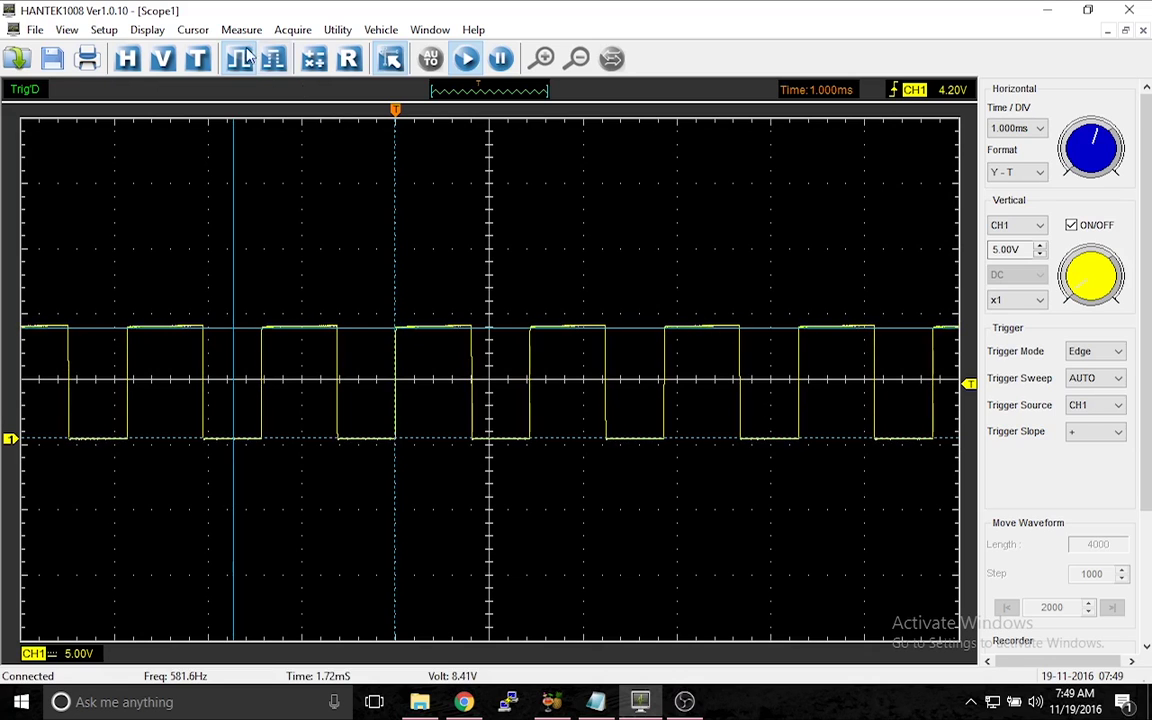
pyautogui.click(190, 30)
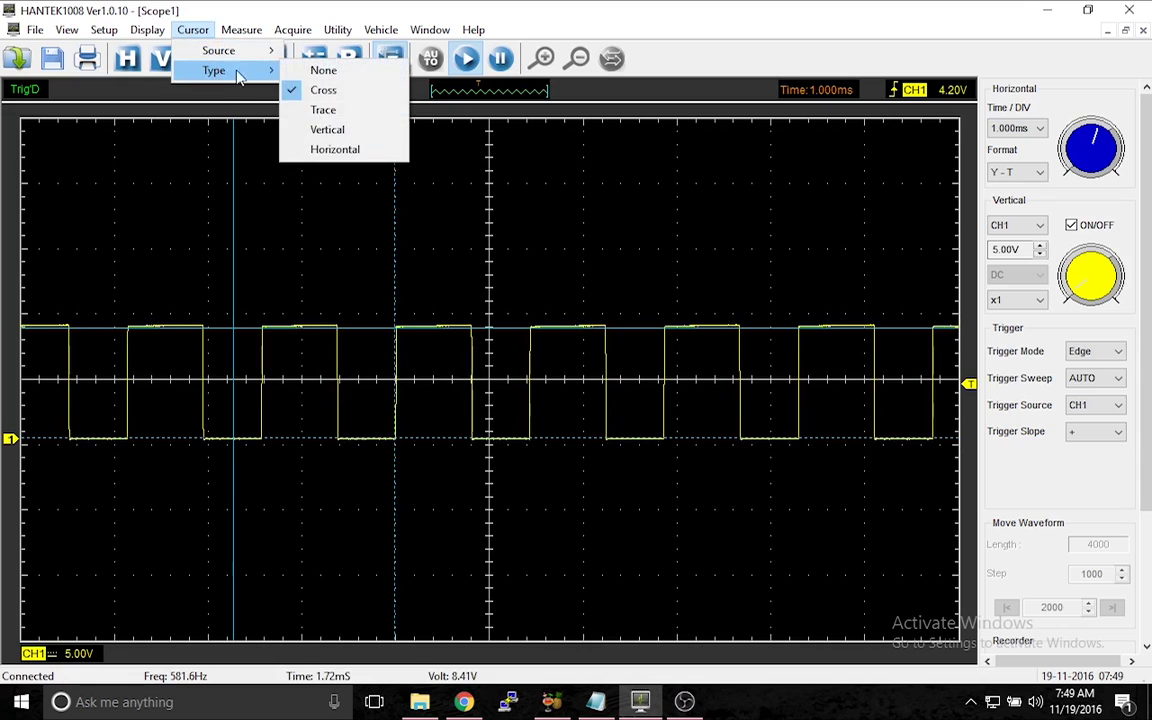
# - Set the cursor type to None and add a CH1 frequency measurement reading 829.9 Hz
pyautogui.click(332, 70)
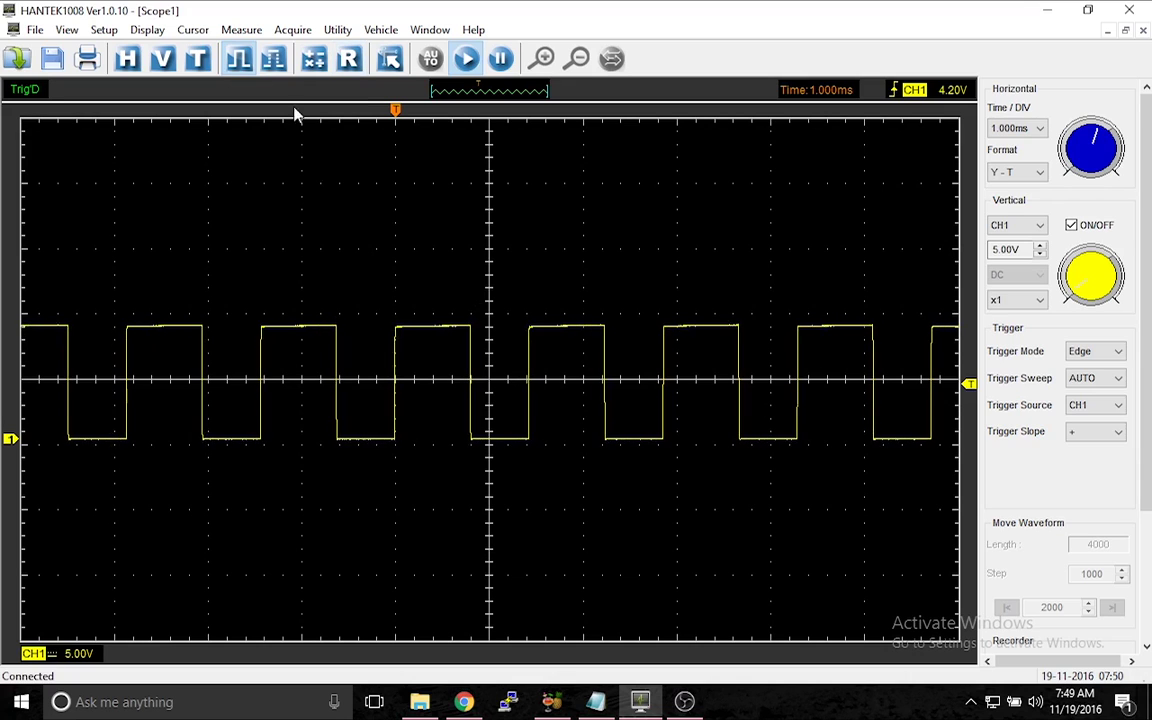
pyautogui.click(257, 37)
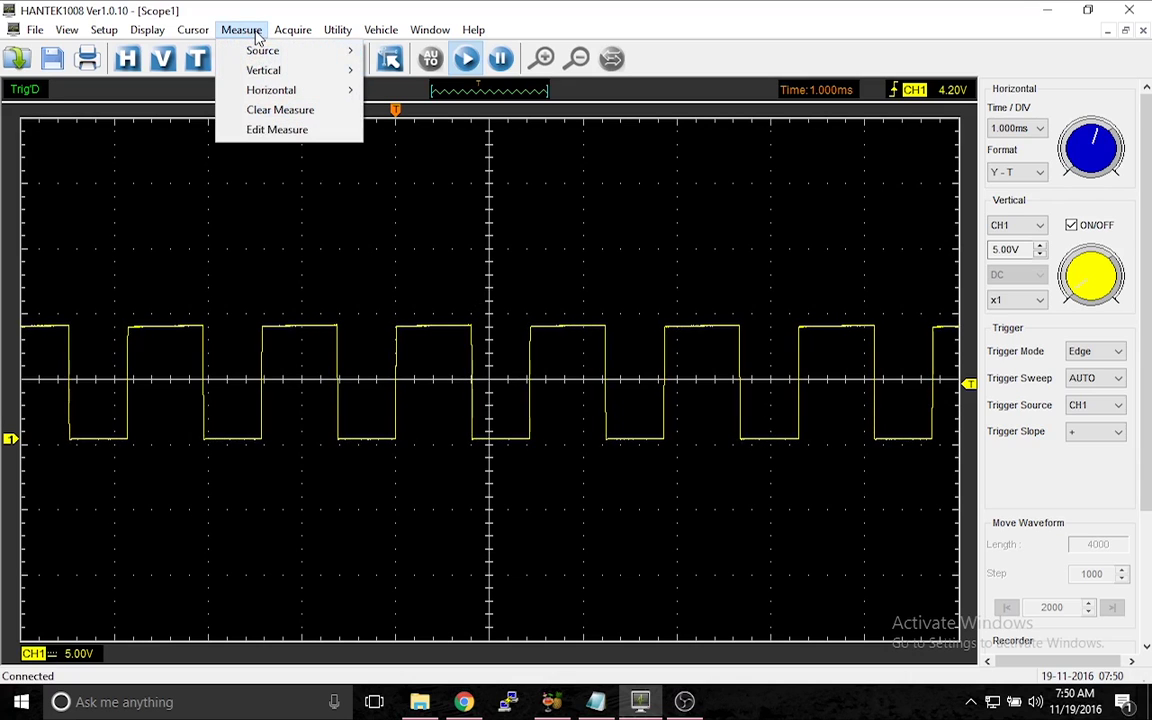
pyautogui.click(303, 282)
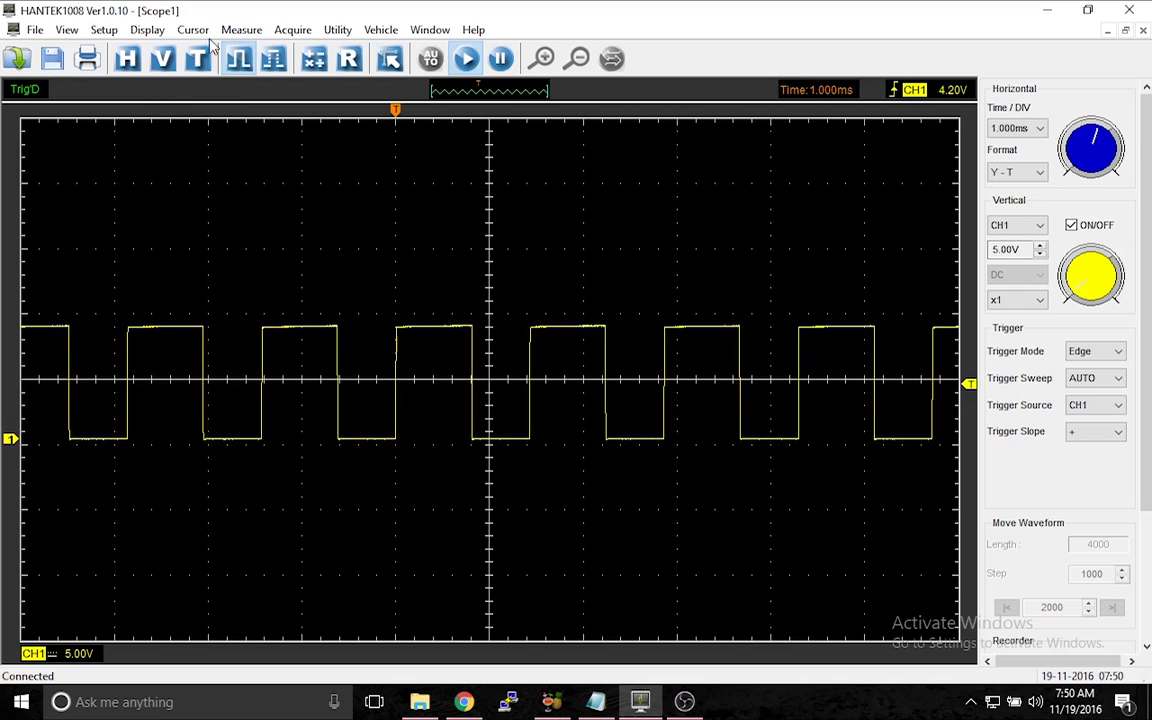
pyautogui.click(243, 29)
pyautogui.moveTo(259, 95)
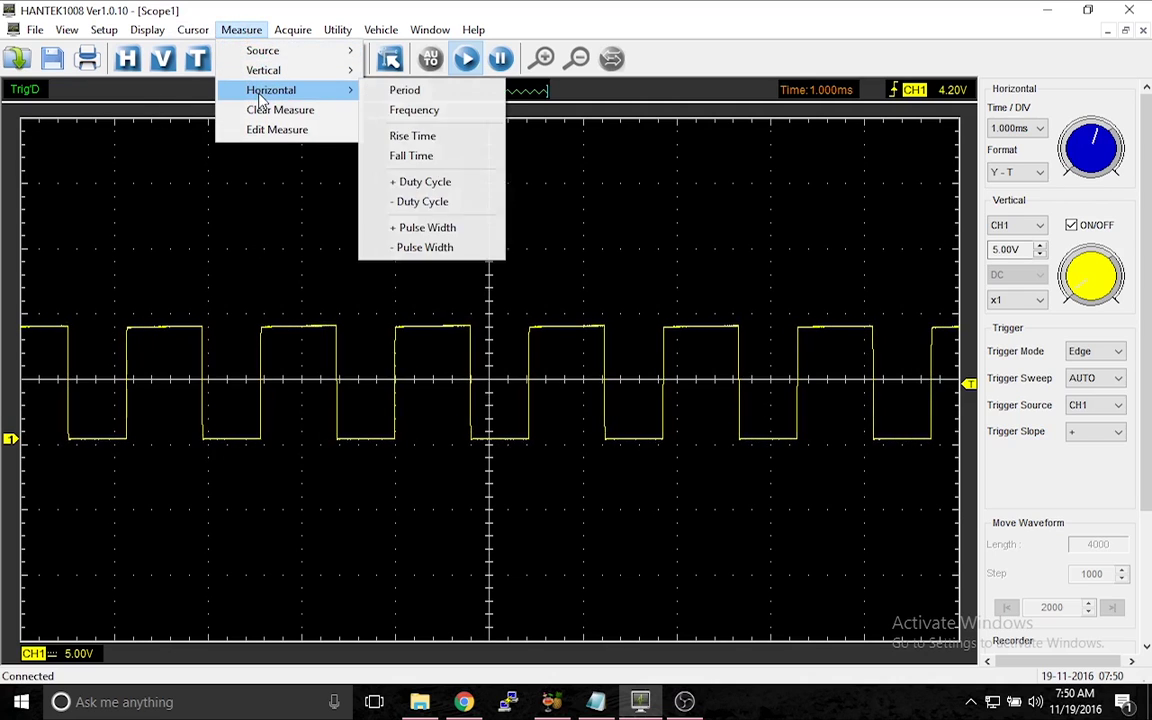
pyautogui.click(414, 112)
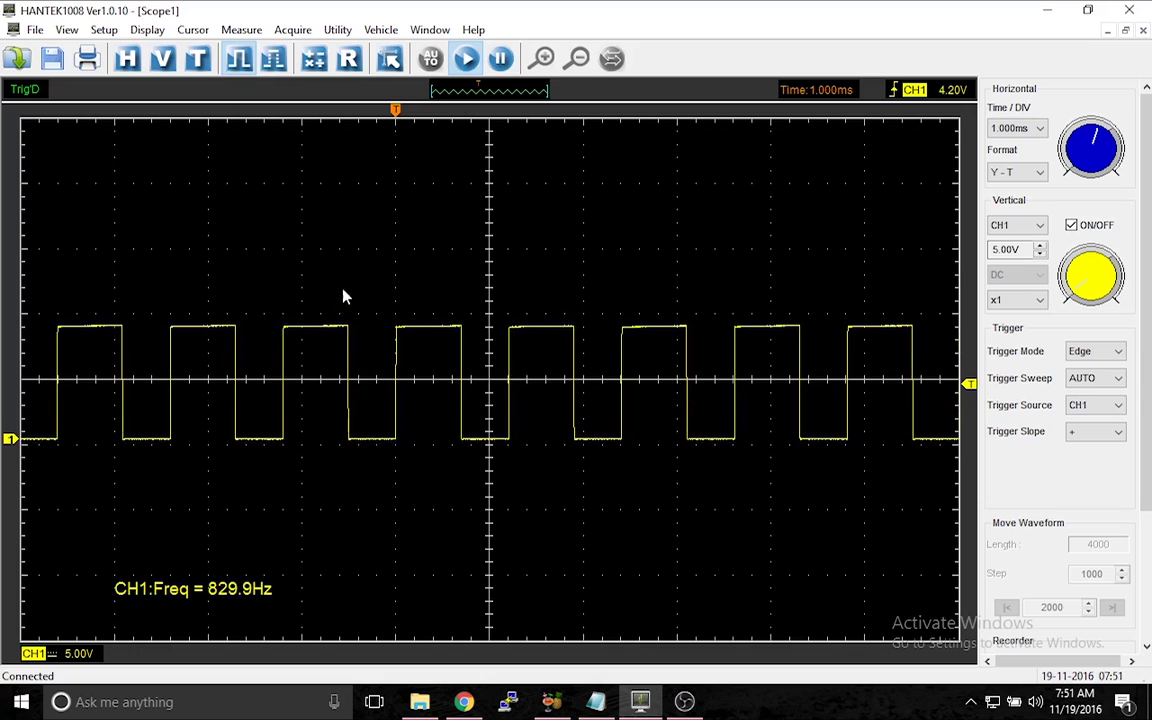
# - Add CH1 +Duty and -Duty cycle readouts (57.7% and 42.3%)
pyautogui.click(240, 31)
pyautogui.moveTo(263, 92)
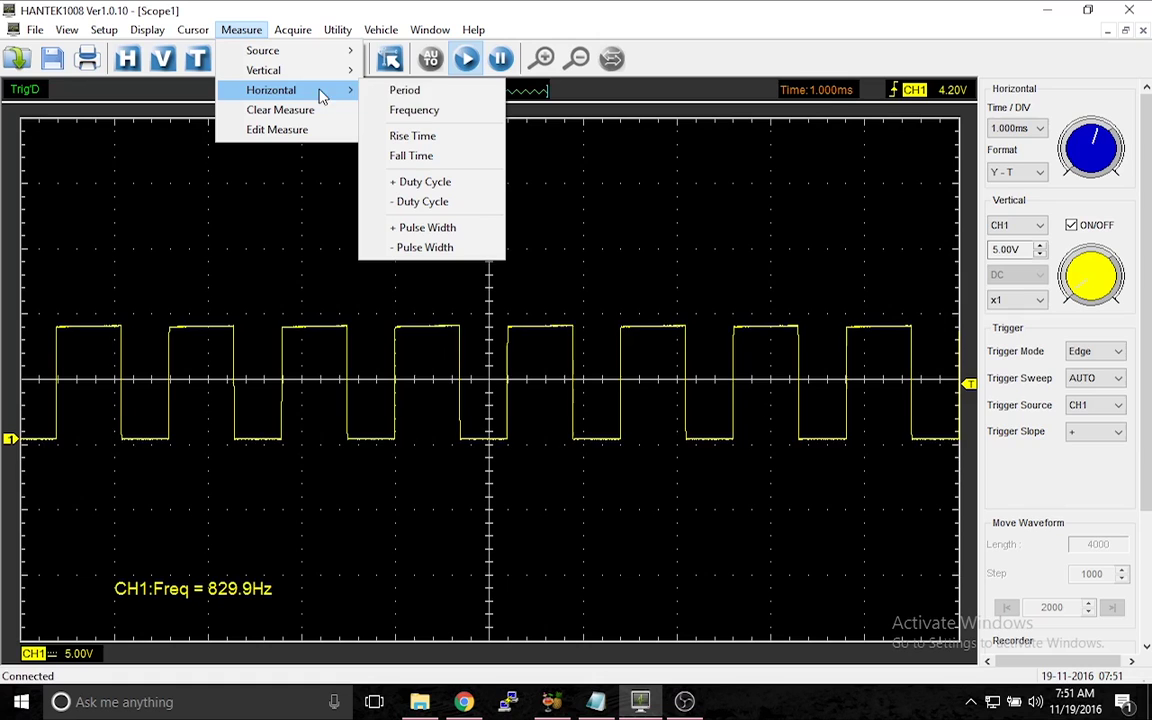
pyautogui.click(415, 181)
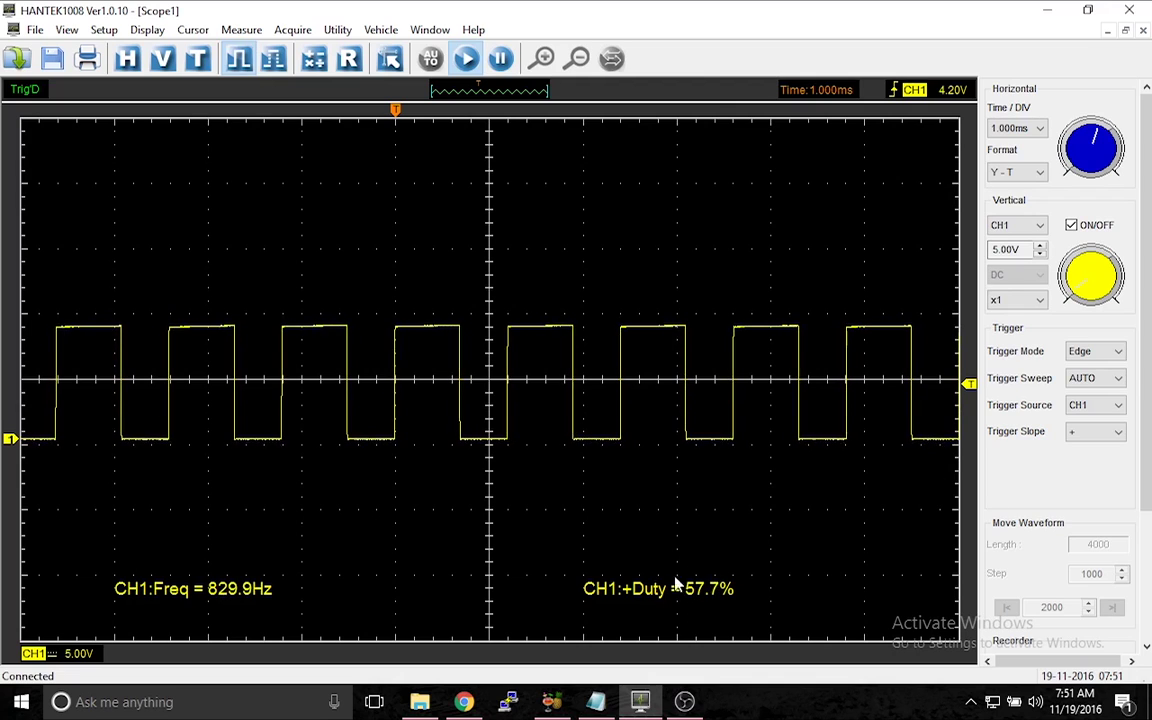
pyautogui.click(241, 29)
pyautogui.moveTo(285, 76)
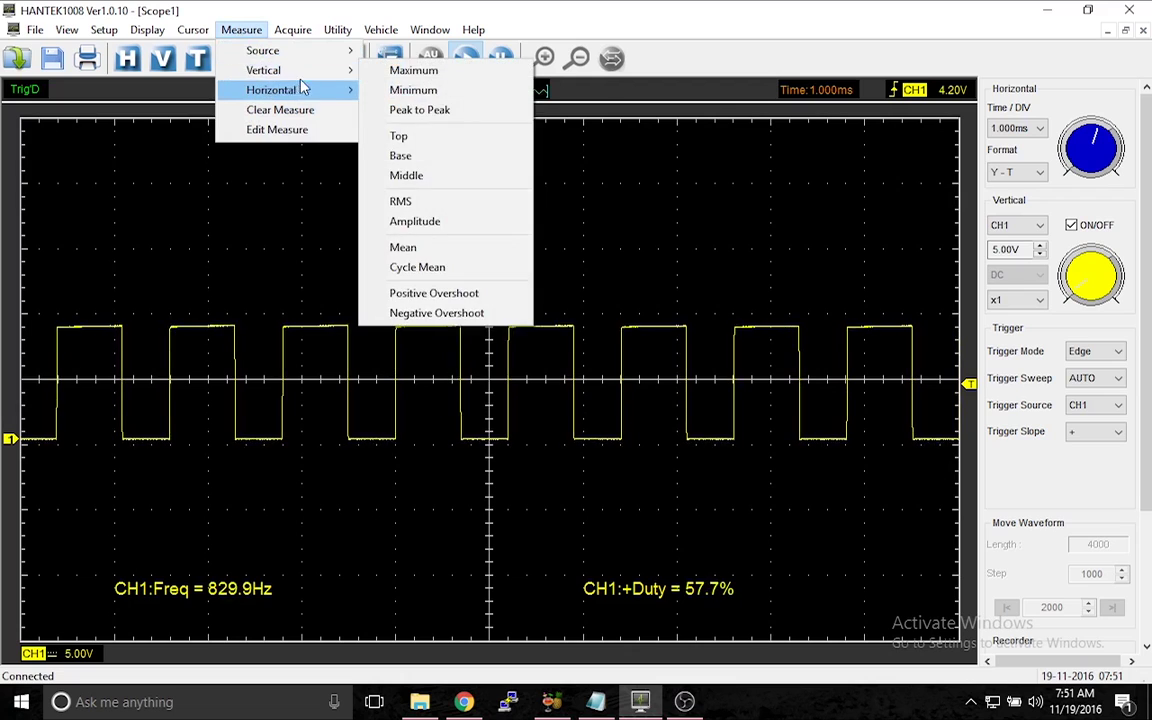
pyautogui.moveTo(337, 92)
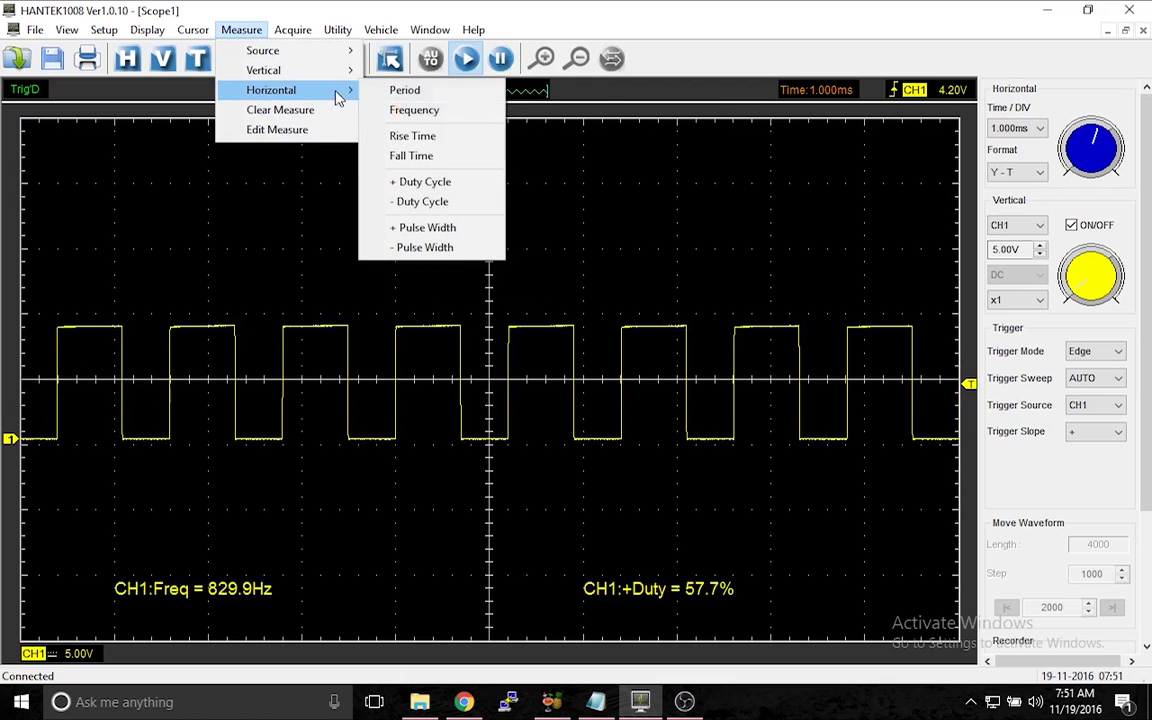
pyautogui.click(444, 204)
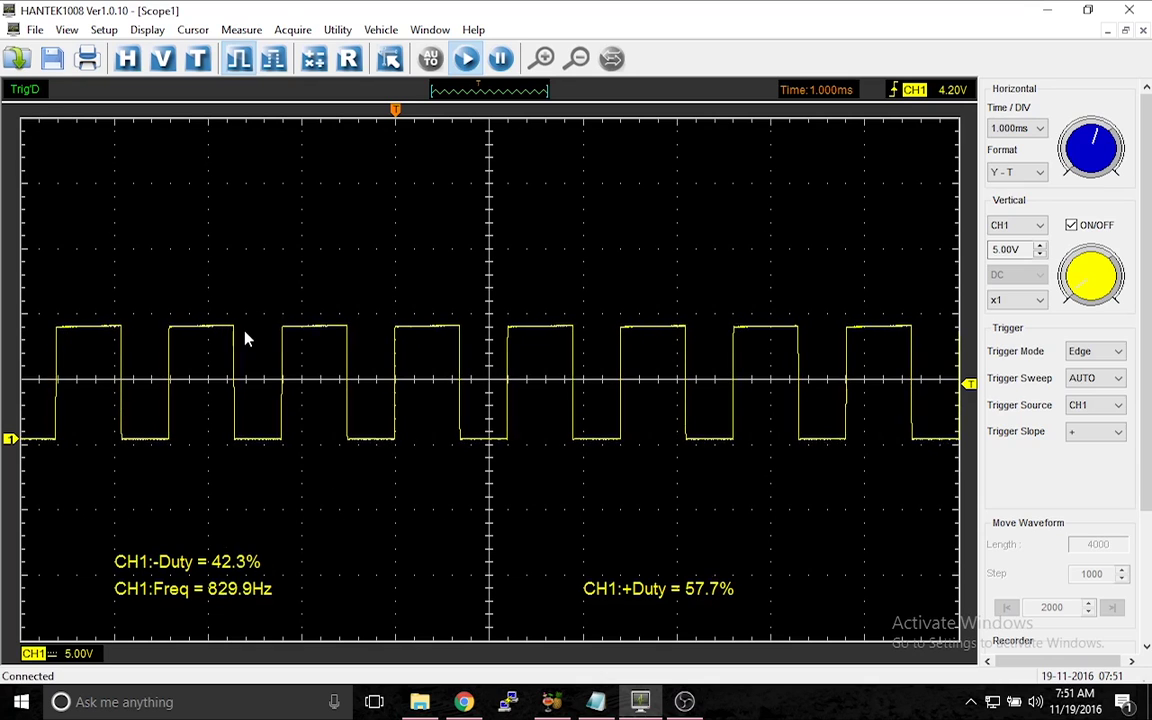
# - Add CH1 +Width and -Width pulse readouts (695 uS and 510 uS)
pyautogui.click(241, 29)
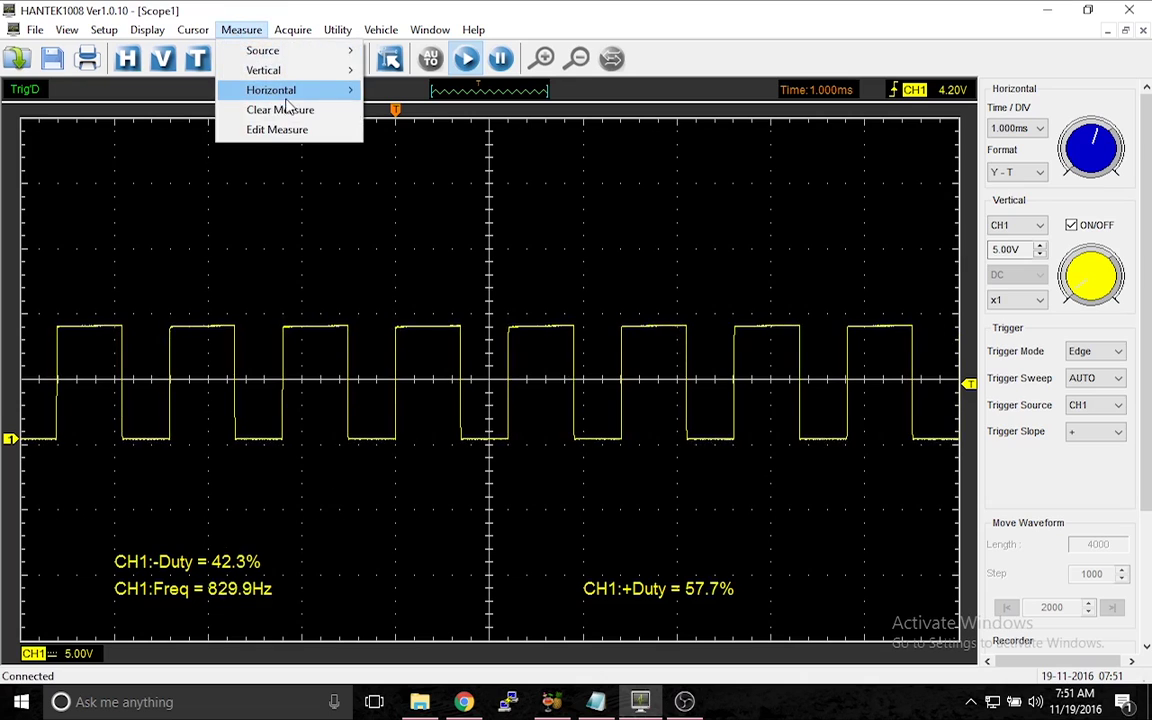
pyautogui.moveTo(300, 94)
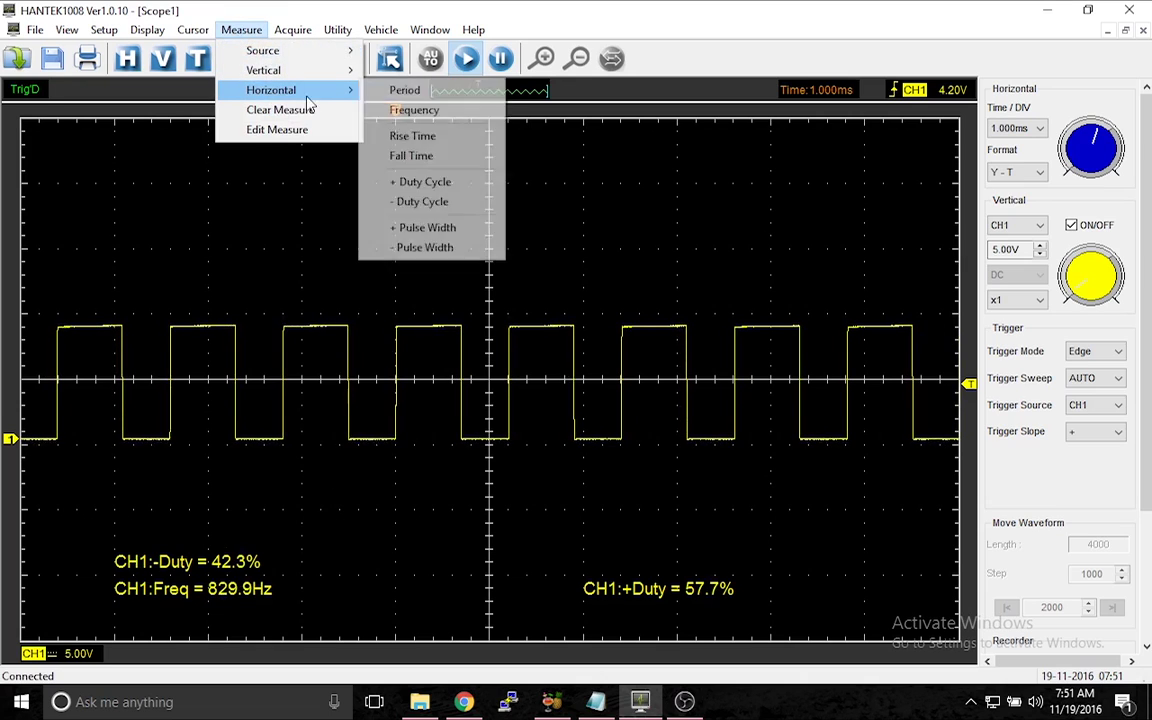
pyautogui.click(435, 231)
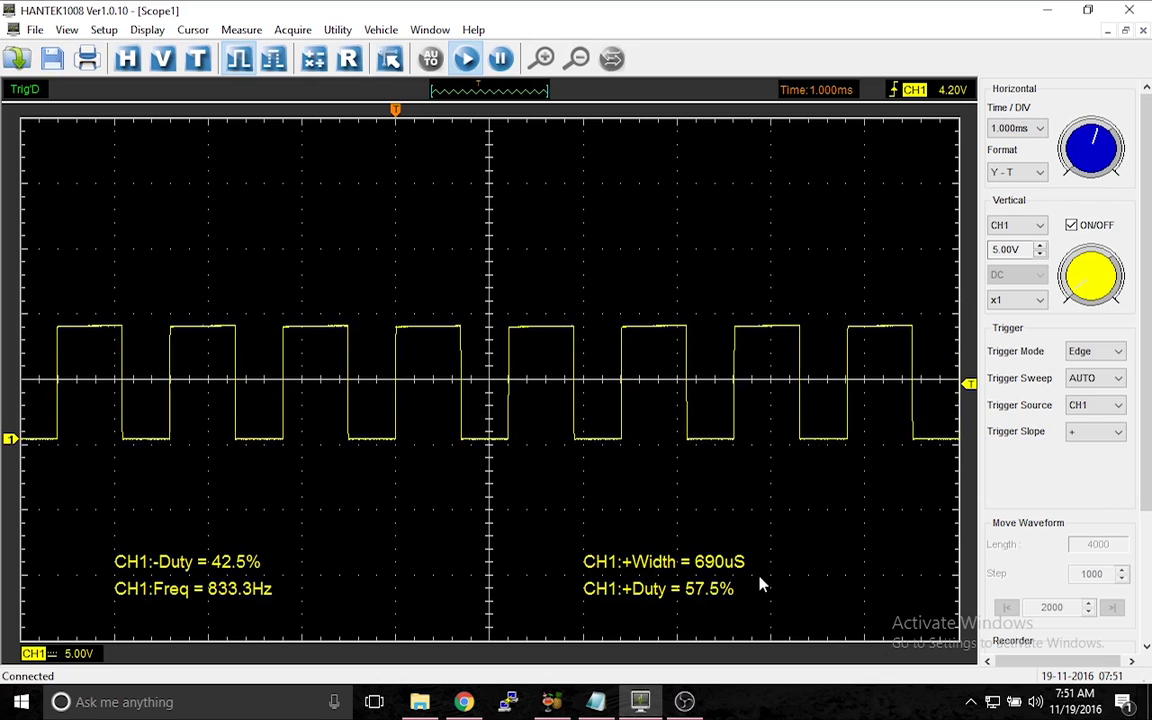
pyautogui.click(250, 34)
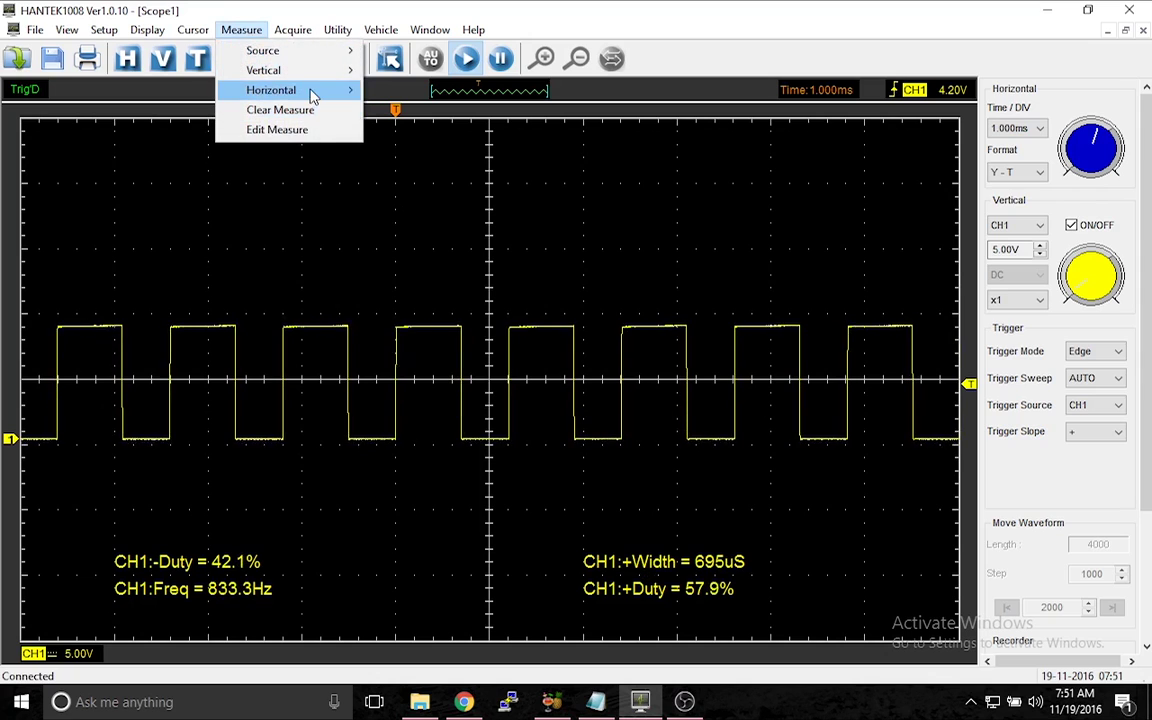
pyautogui.moveTo(314, 97)
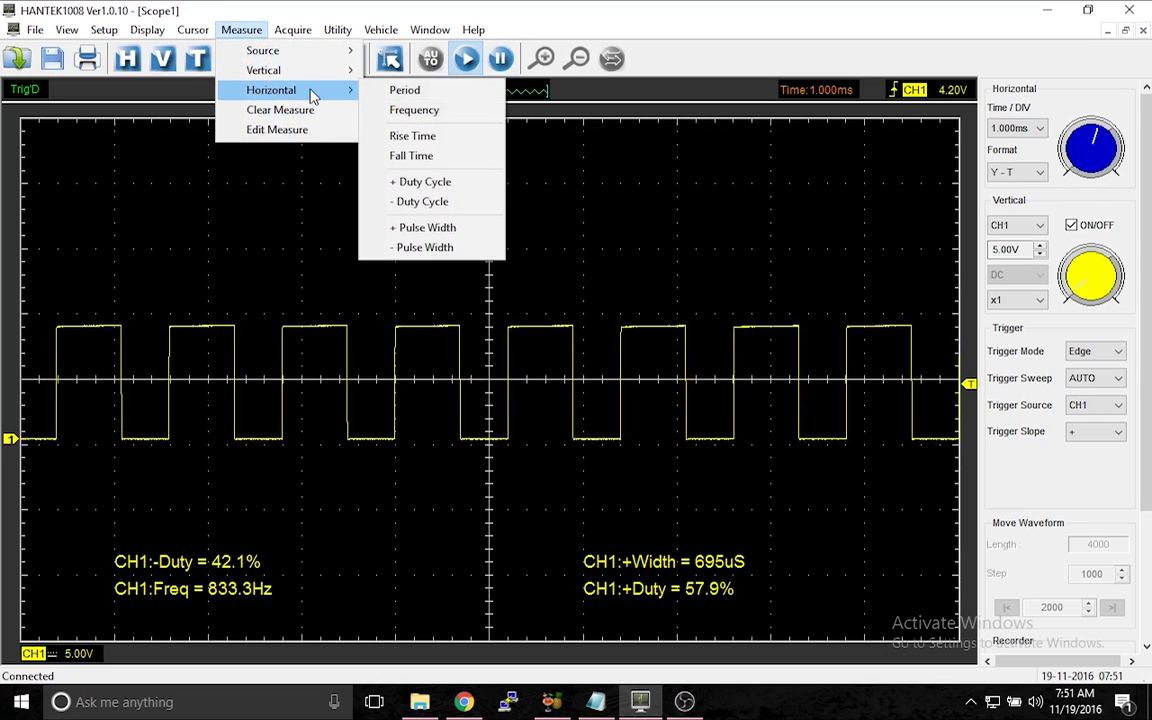
pyautogui.click(458, 247)
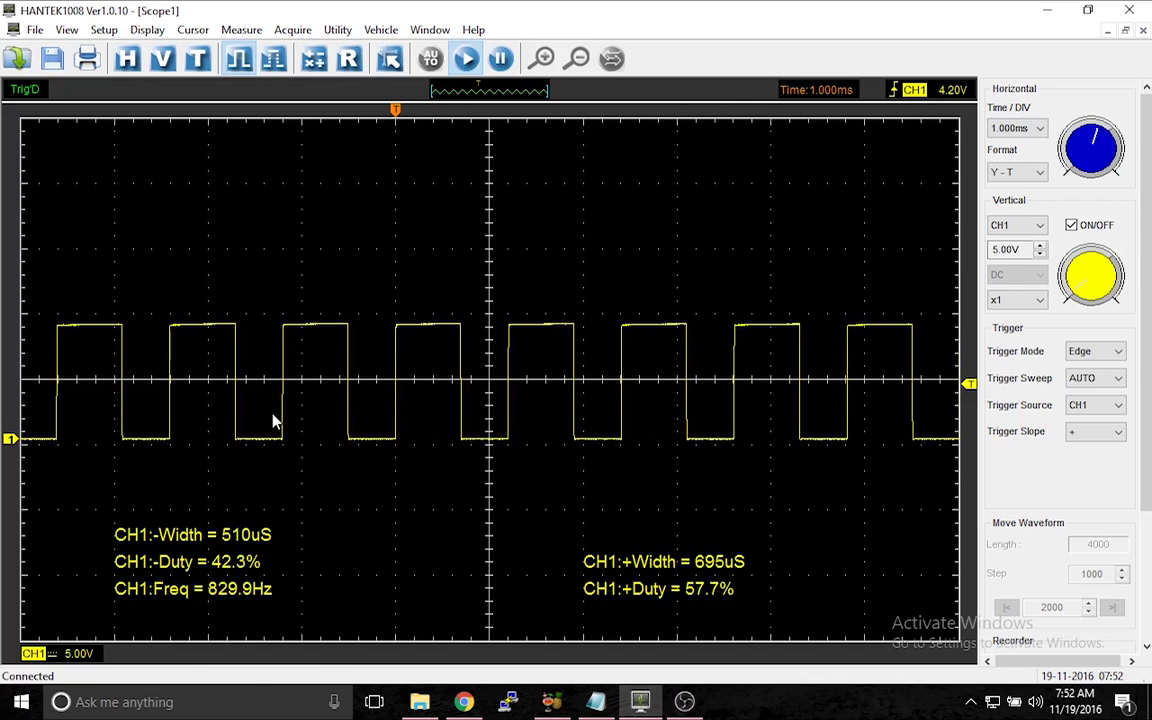
# - Clear the existing timing measurement readouts from the screen
pyautogui.click(241, 29)
pyautogui.click(248, 110)
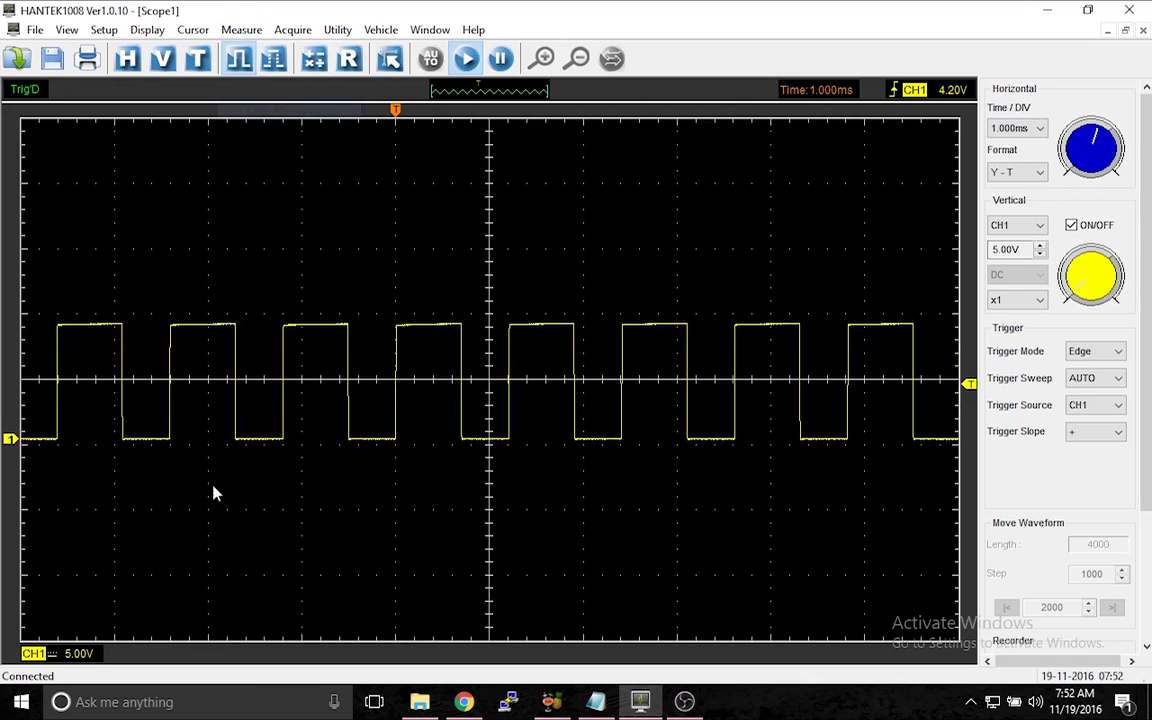
pyautogui.click(241, 29)
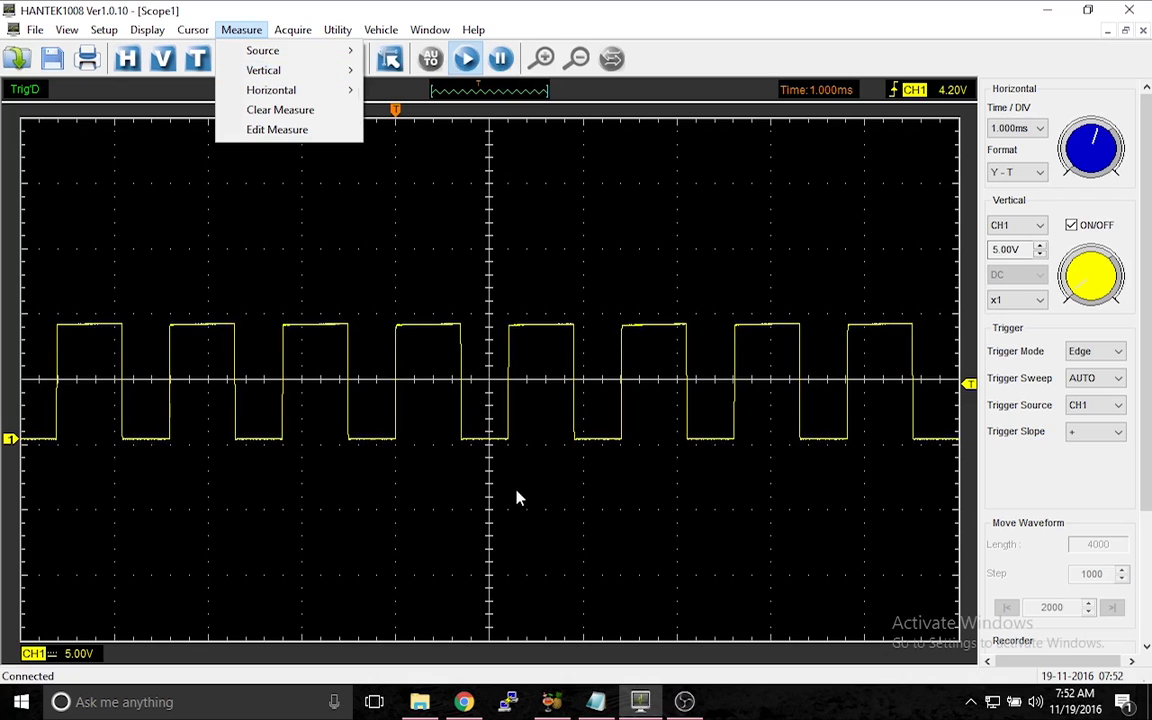
pyautogui.click(241, 29)
# - Add CH1 Vmax 8.78 V, Vmin 19.5 mV, Vpp 8.76 V and Vrms 6.31 V readouts
pyautogui.click(239, 31)
pyautogui.moveTo(300, 70)
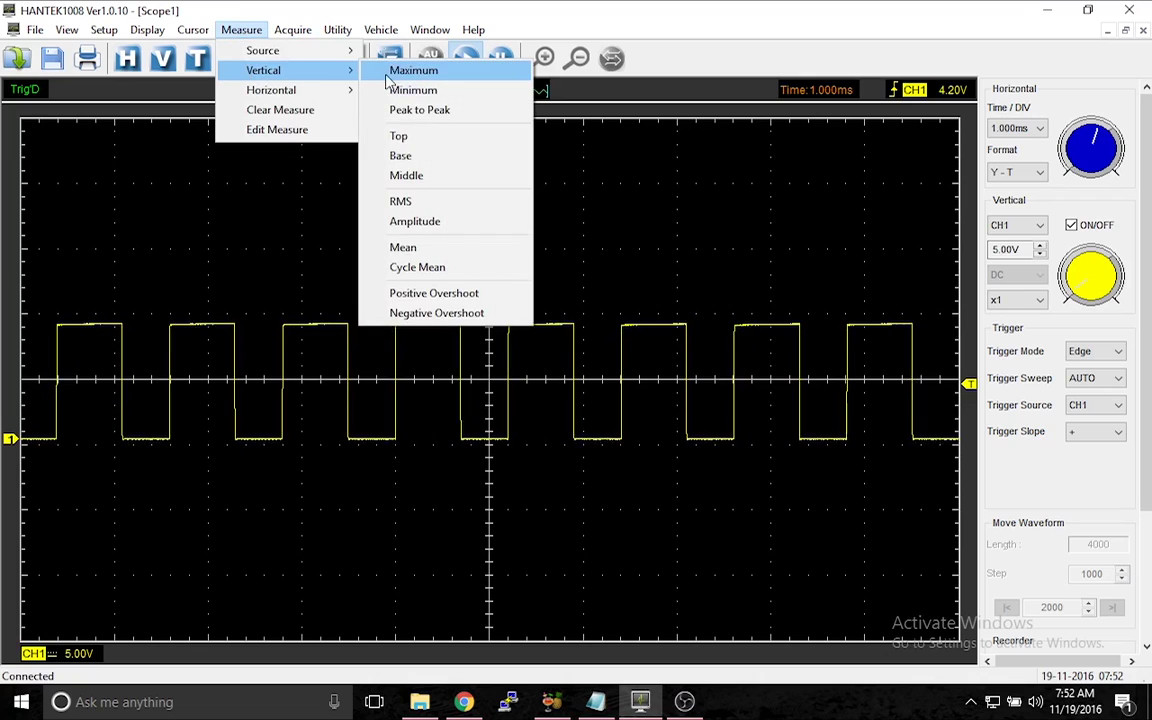
pyautogui.click(410, 72)
pyautogui.click(243, 29)
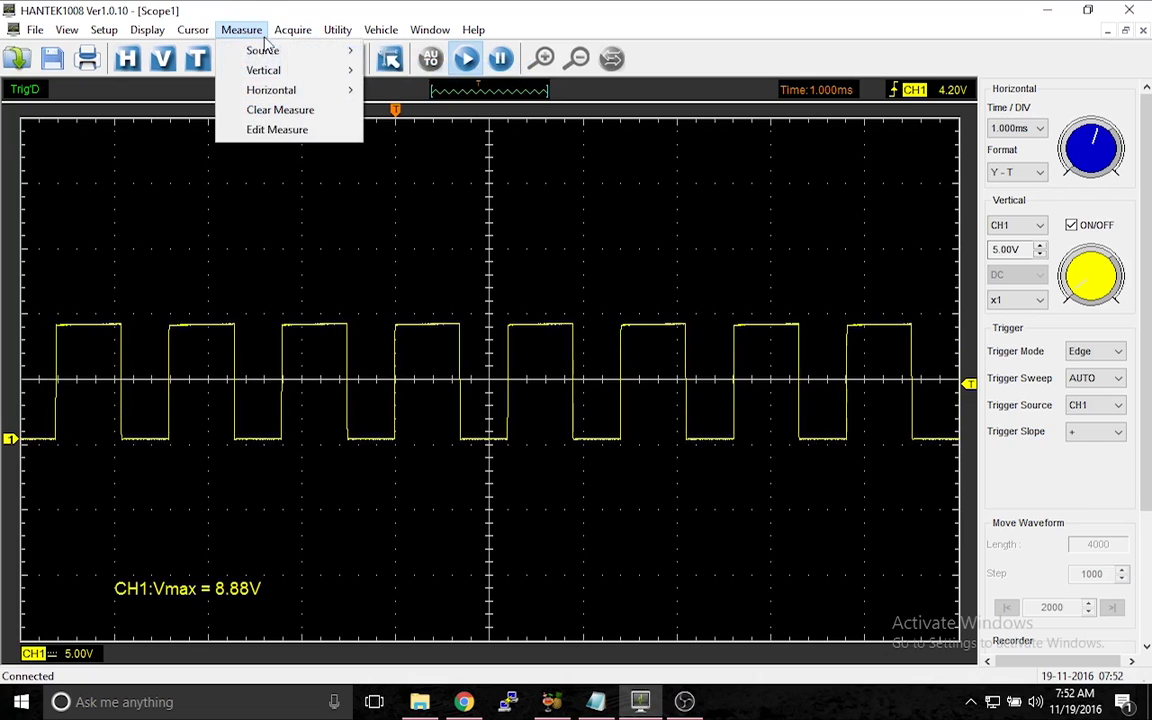
pyautogui.moveTo(280, 70)
pyautogui.click(429, 90)
pyautogui.click(241, 29)
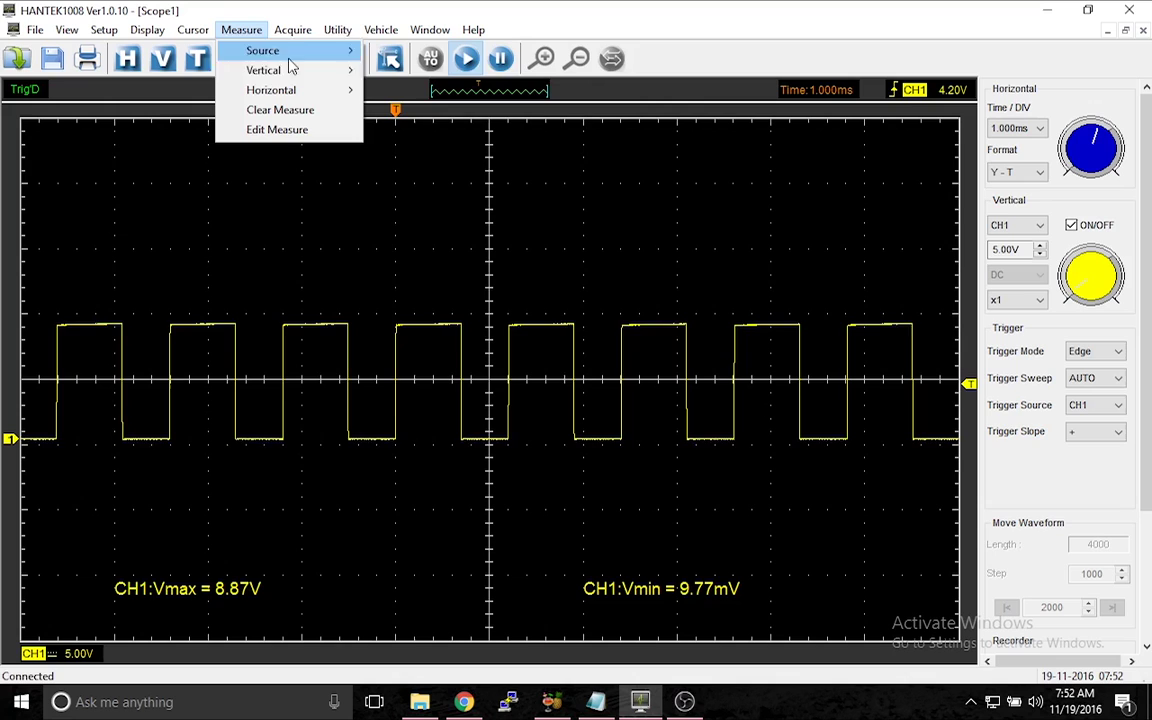
pyautogui.click(424, 110)
pyautogui.click(241, 29)
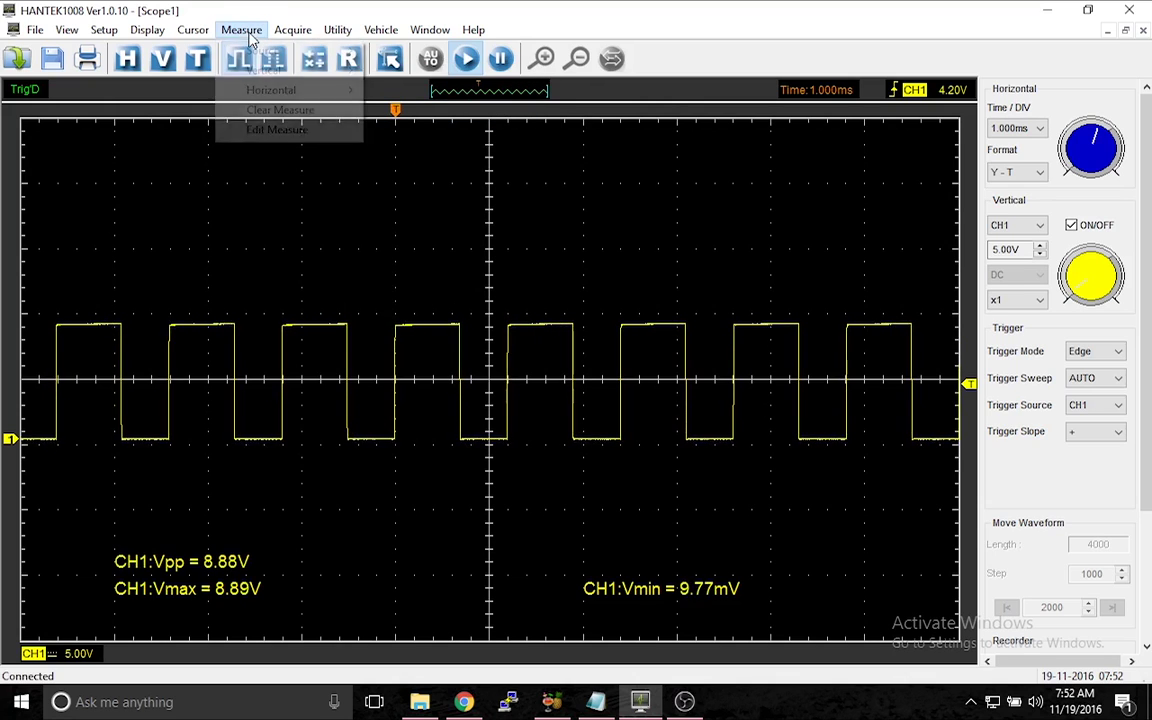
pyautogui.moveTo(270, 70)
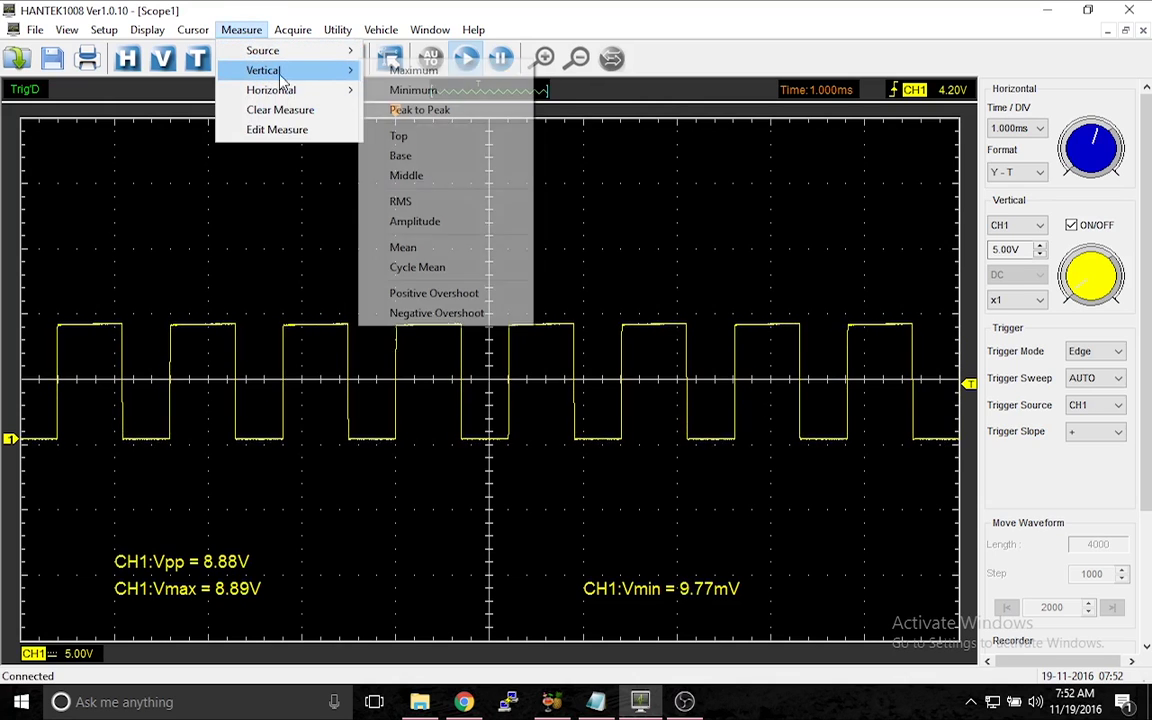
pyautogui.click(460, 205)
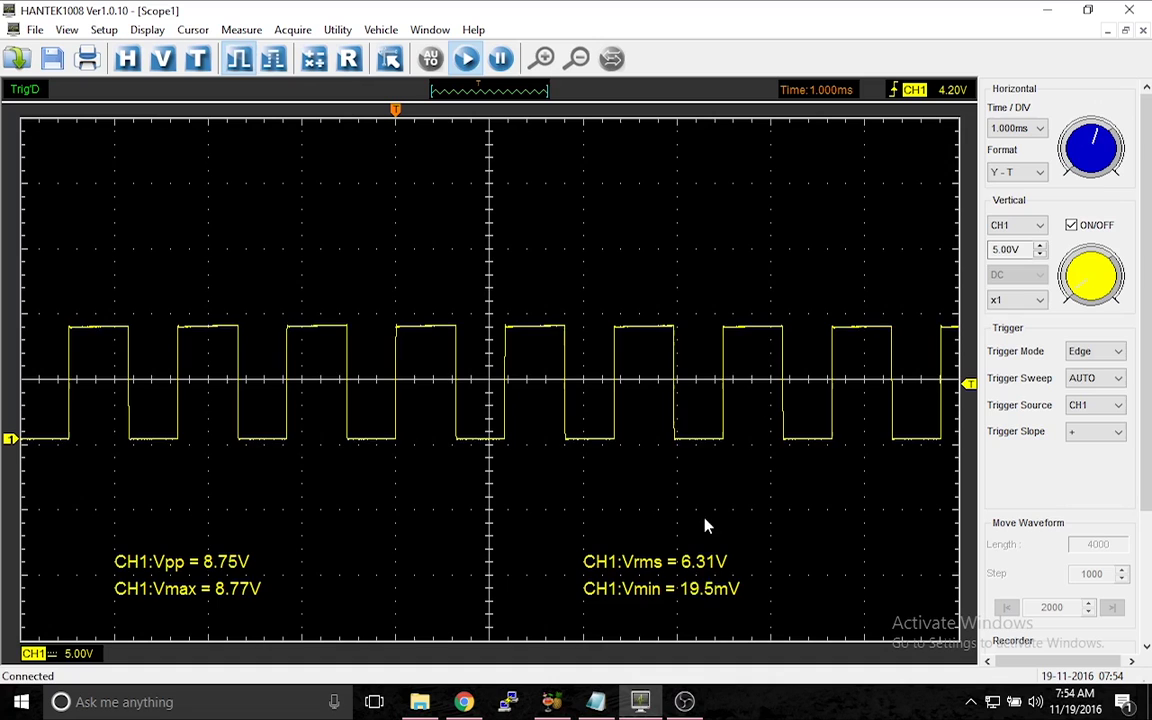
# - Clear all voltage readouts with Measure > Clear Measure
pyautogui.click(243, 30)
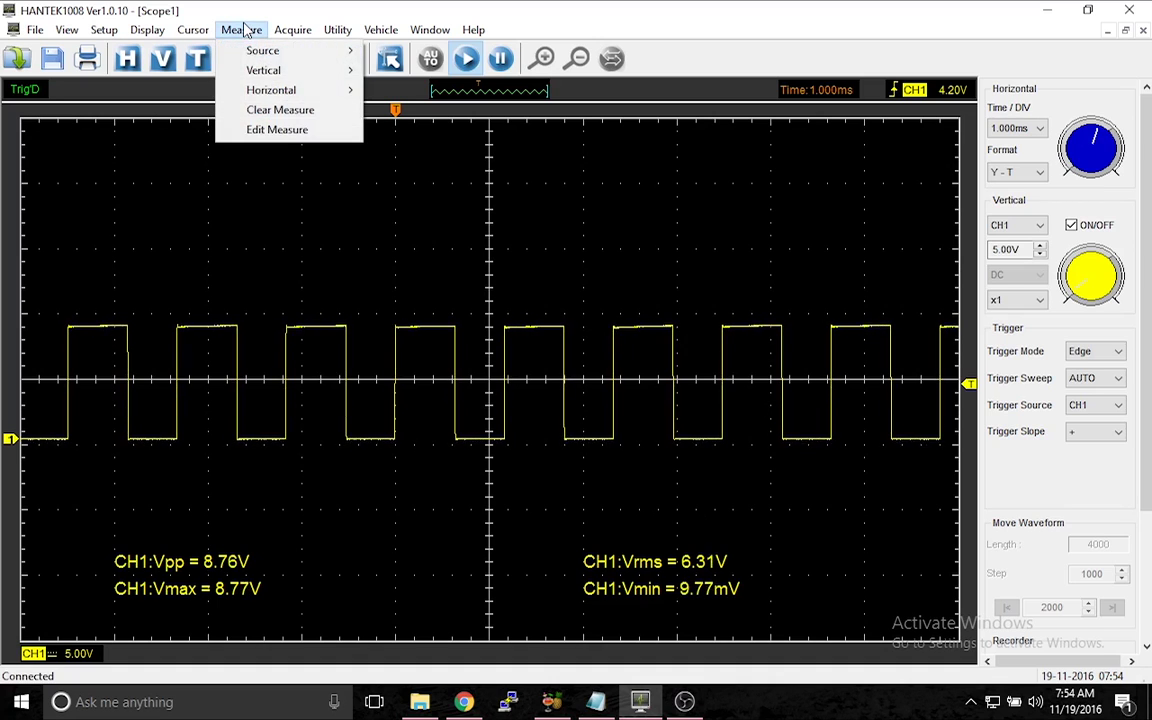
pyautogui.click(275, 110)
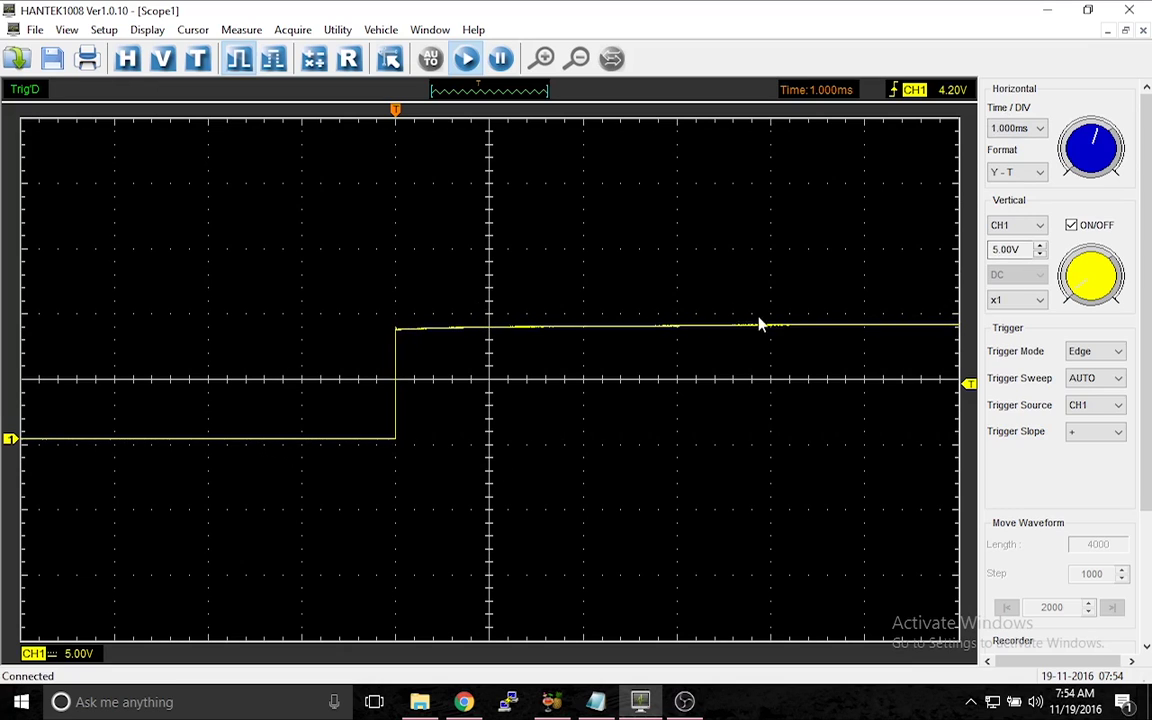
# - Set Time/DIV to 100.0ms so about two and a half square-wave cycles fill the screen
pyautogui.click(1015, 128)
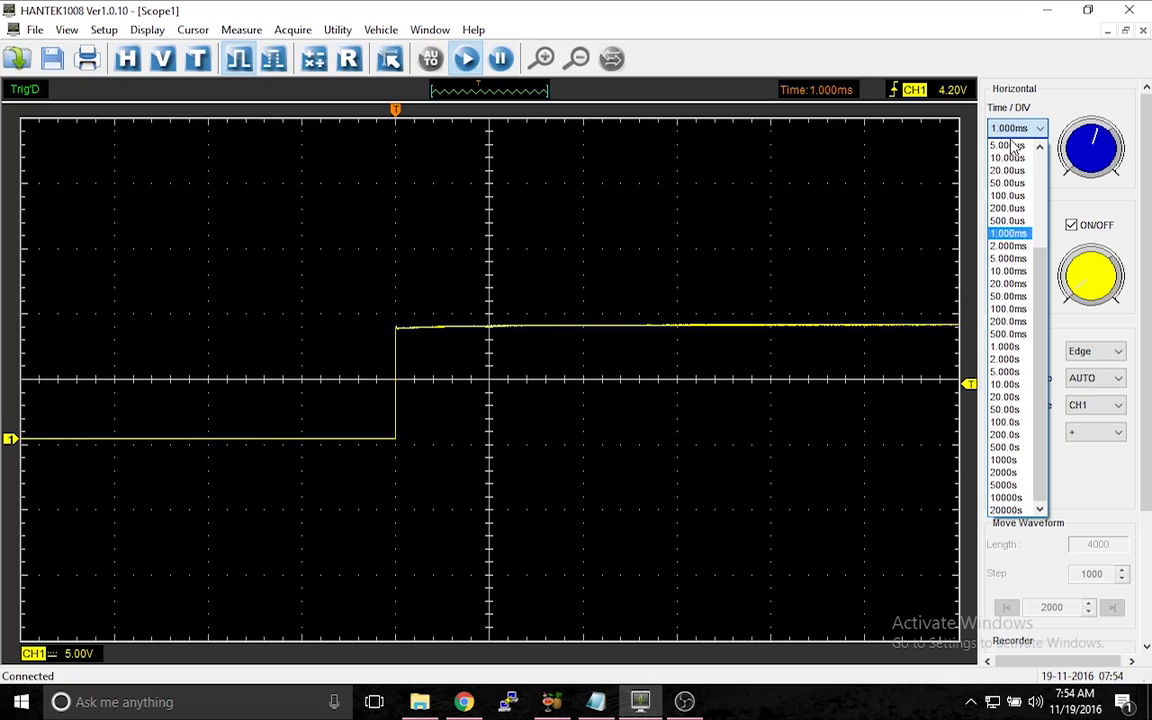
pyautogui.click(1007, 310)
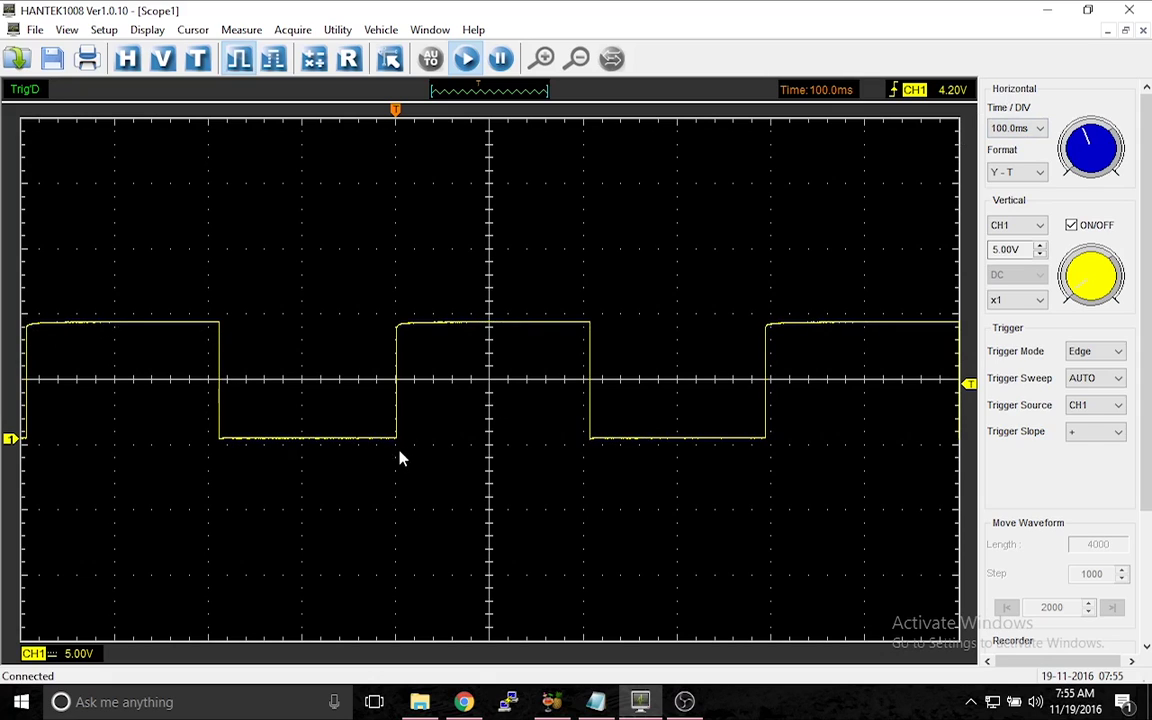
# - Add a CH1 Frequency measurement under Measure > Horizontal, reading about 2.532Hz
pyautogui.click(241, 29)
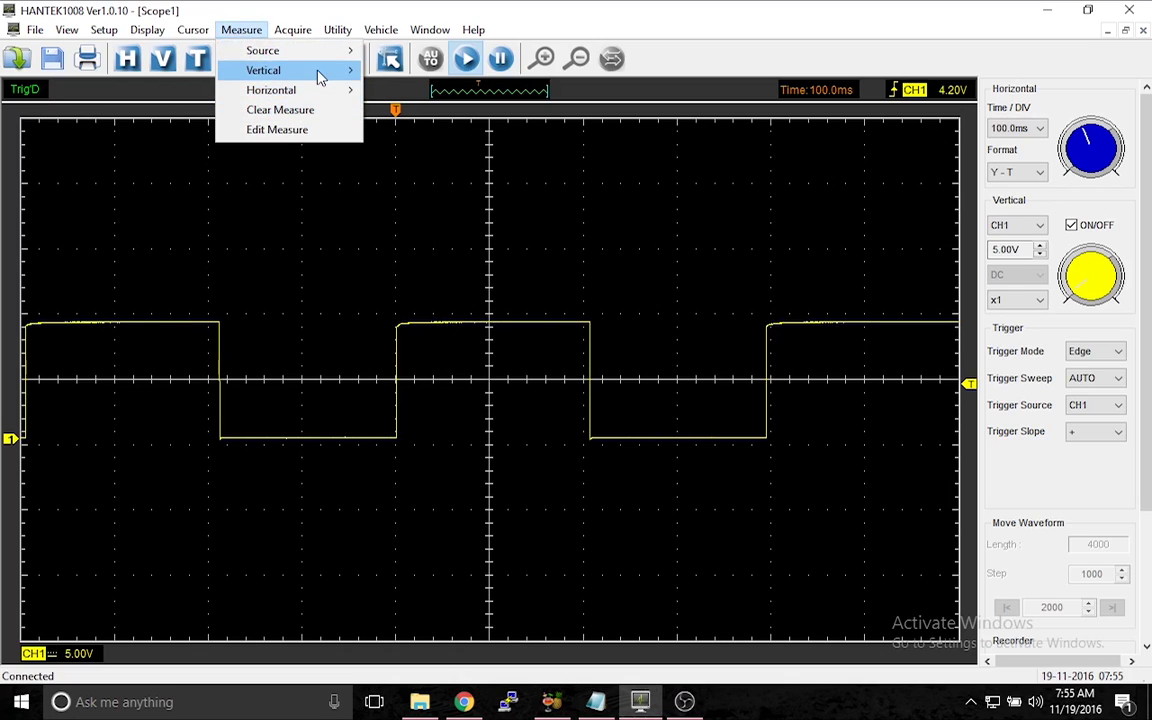
pyautogui.moveTo(320, 78)
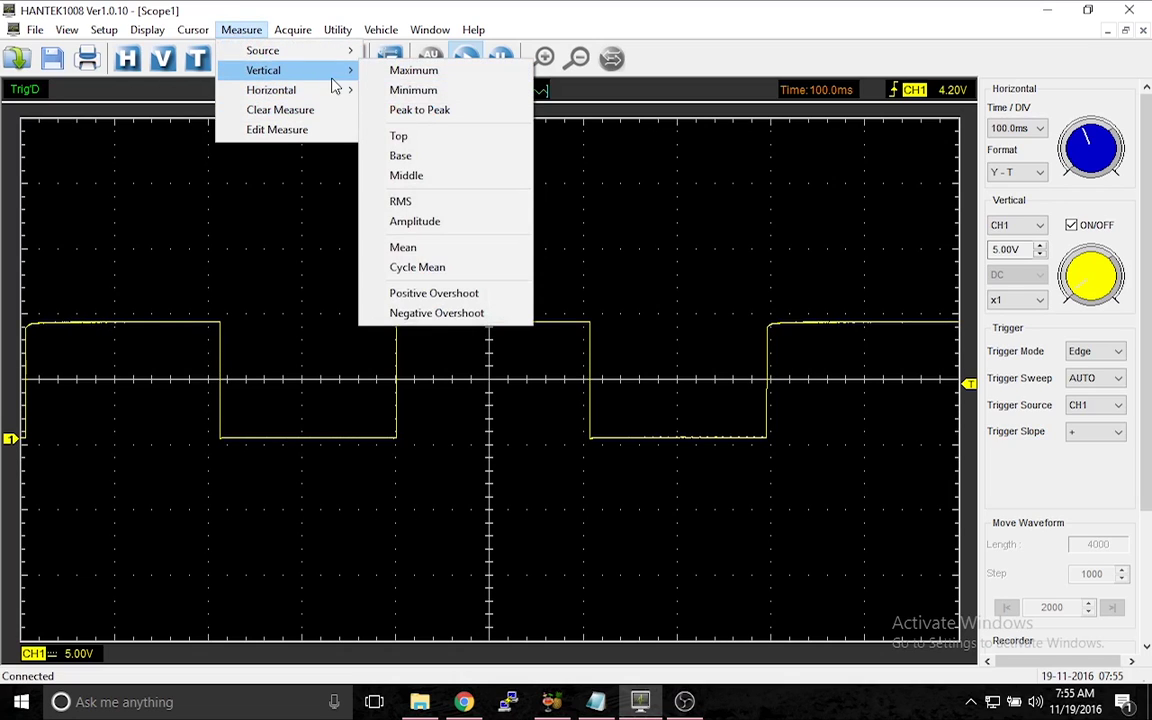
pyautogui.click(413, 109)
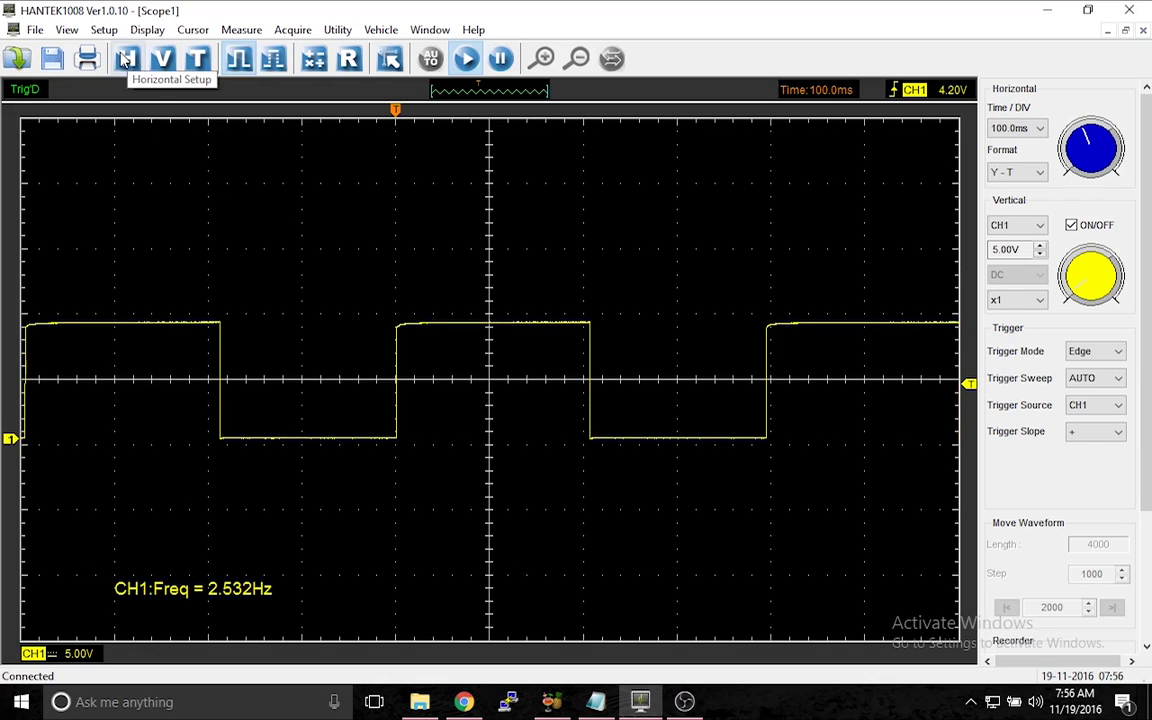
# - Select Roll under Y-T Format in the horizontal settings, so Time/DIV becomes 500.0ms
pyautogui.click(126, 60)
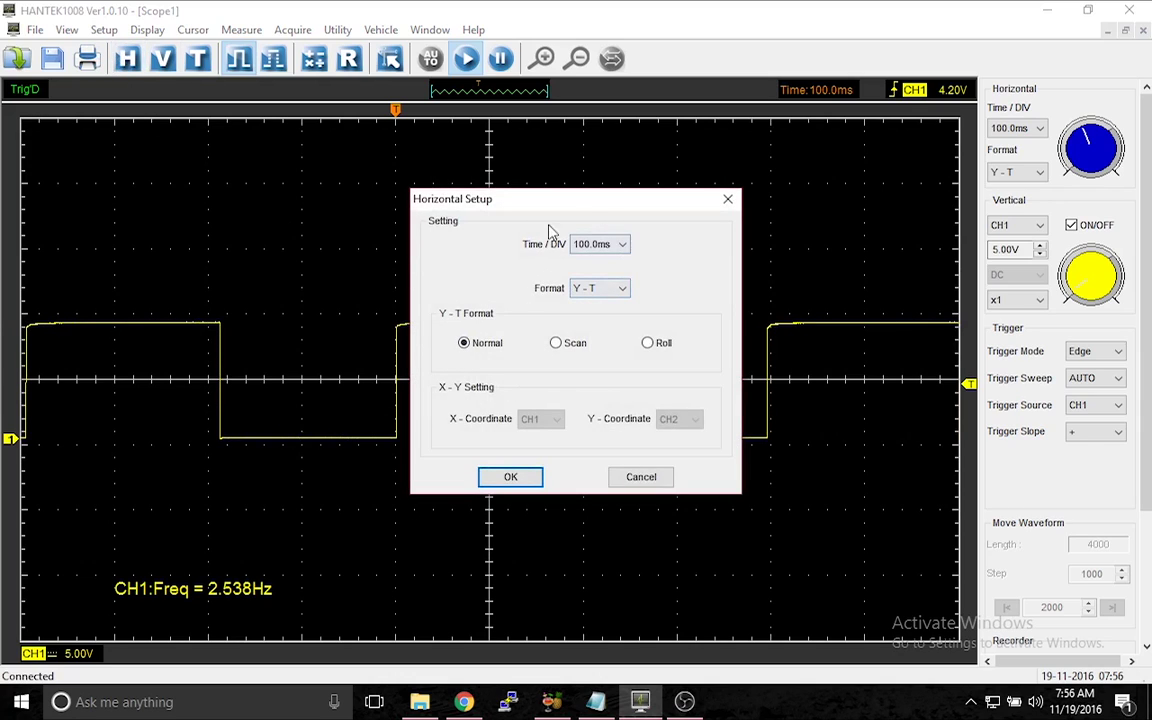
pyautogui.click(617, 252)
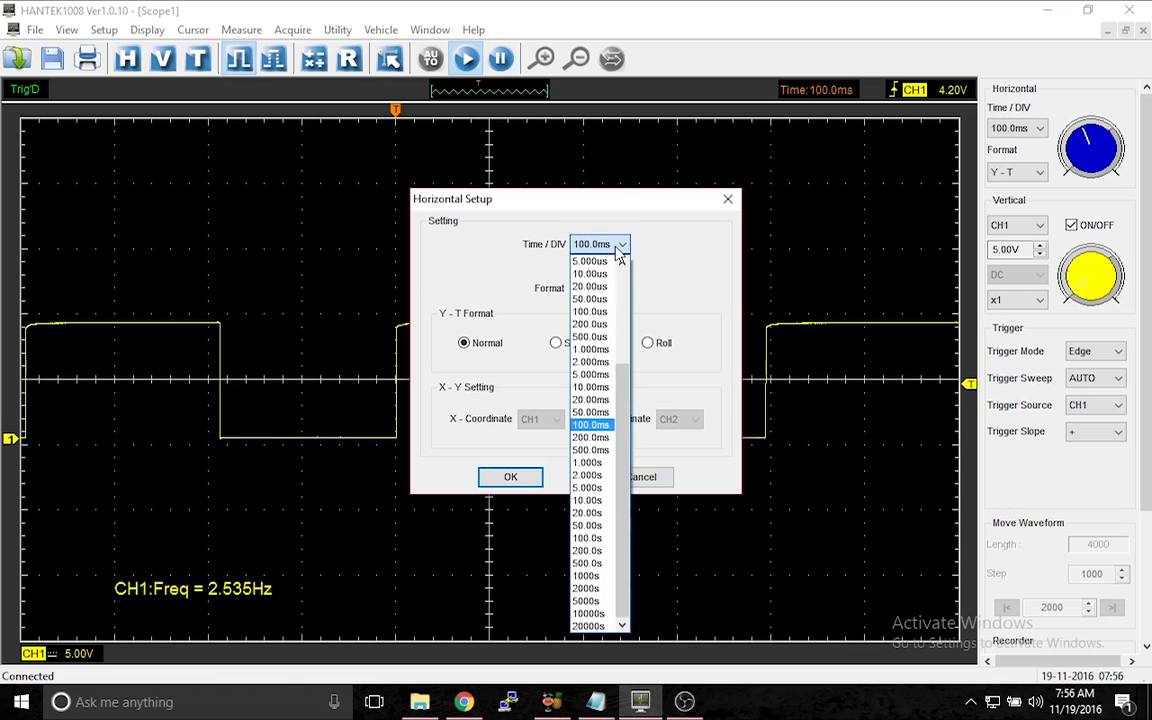
pyautogui.click(671, 267)
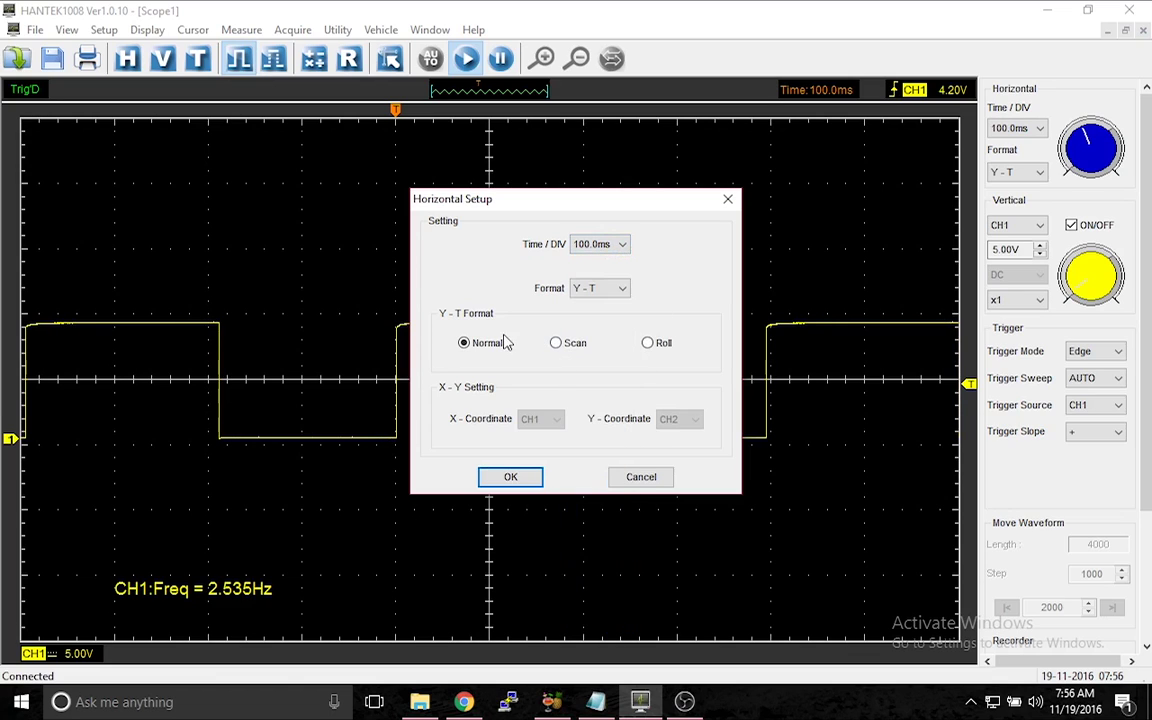
pyautogui.click(648, 344)
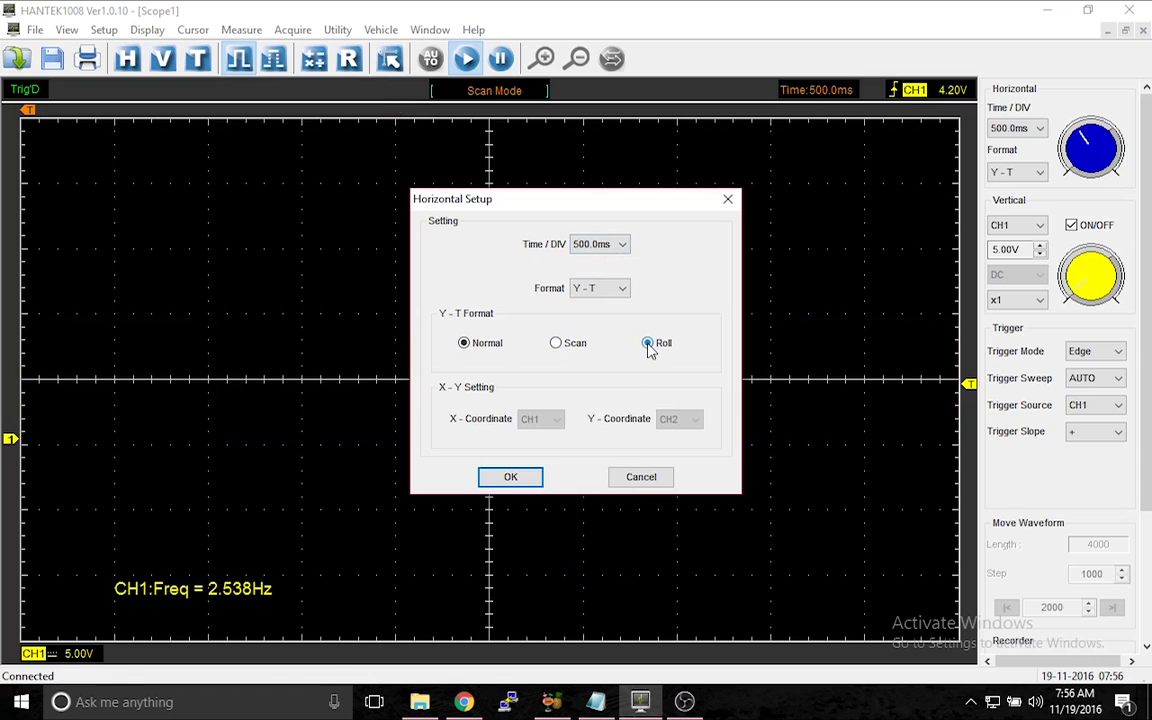
pyautogui.click(511, 478)
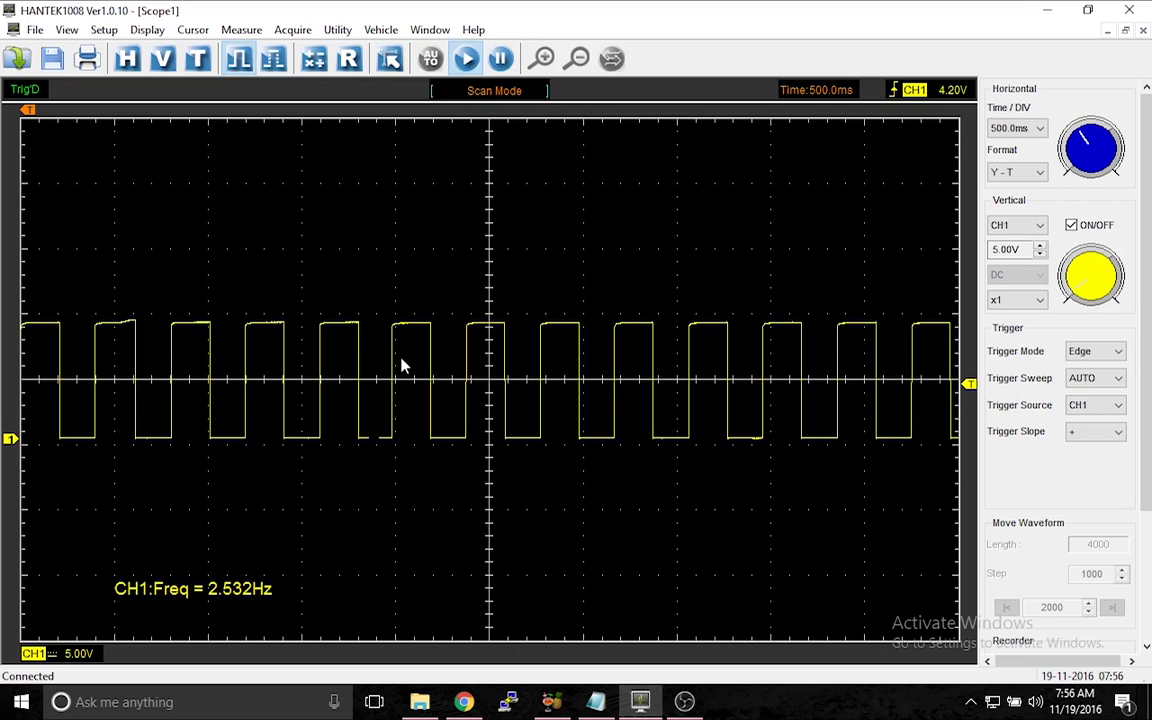
pyautogui.click(128, 59)
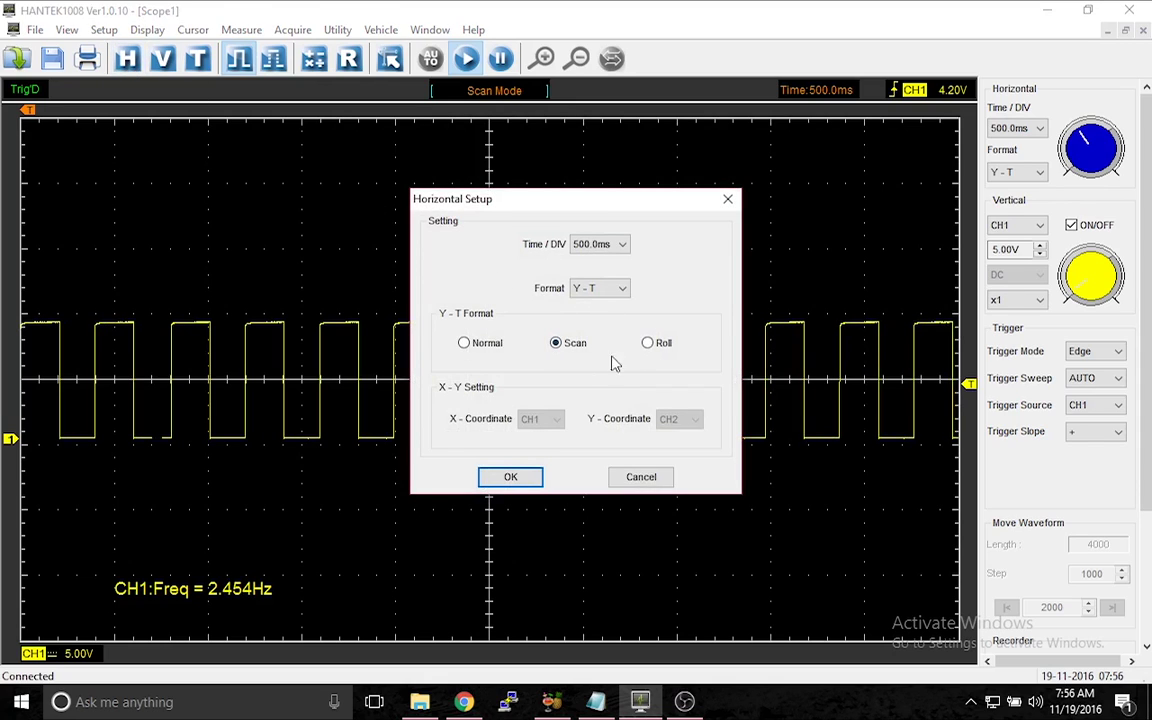
pyautogui.click(648, 344)
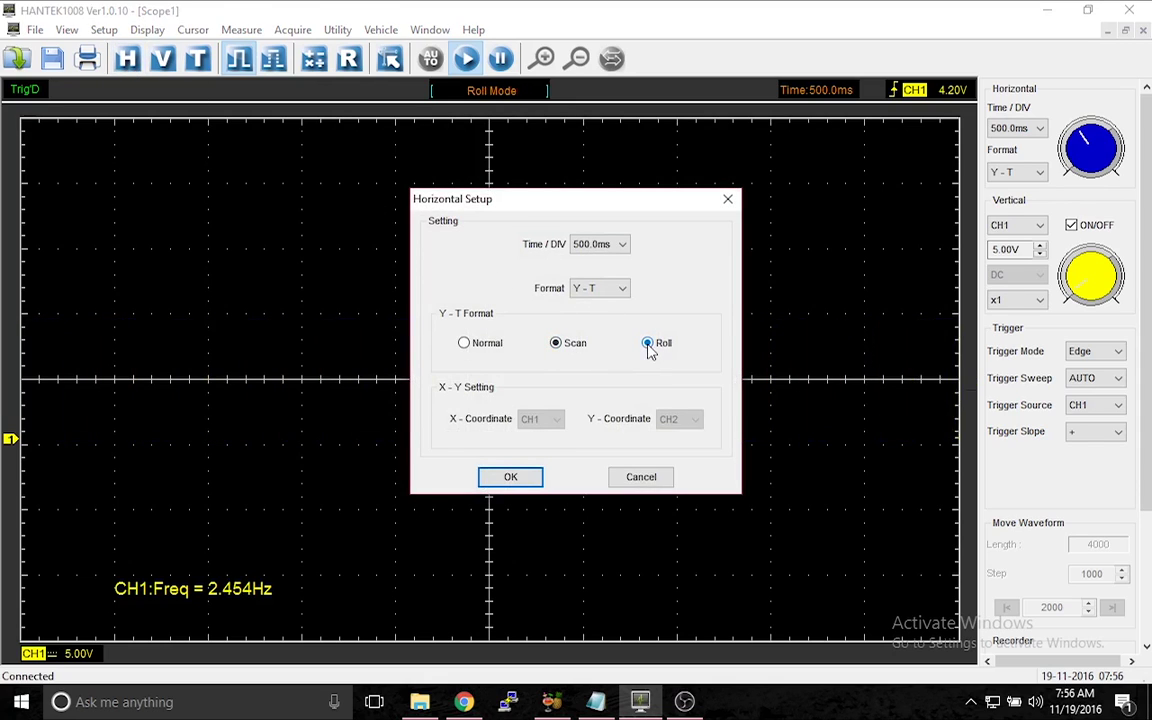
pyautogui.click(512, 478)
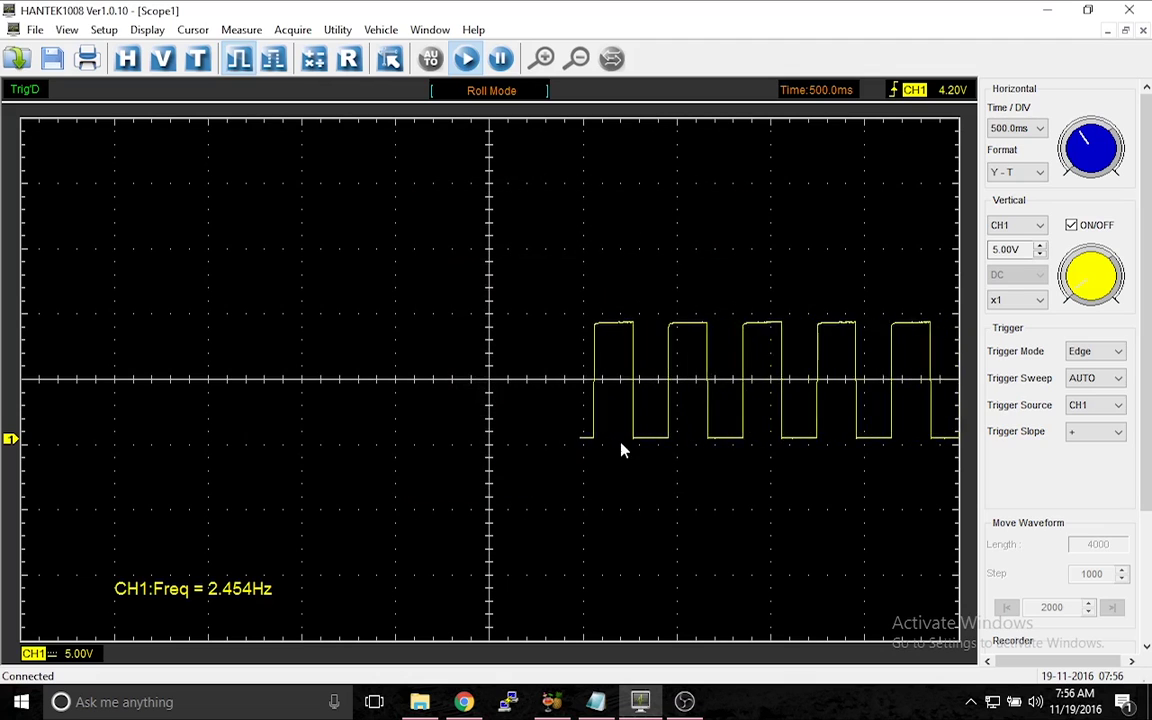